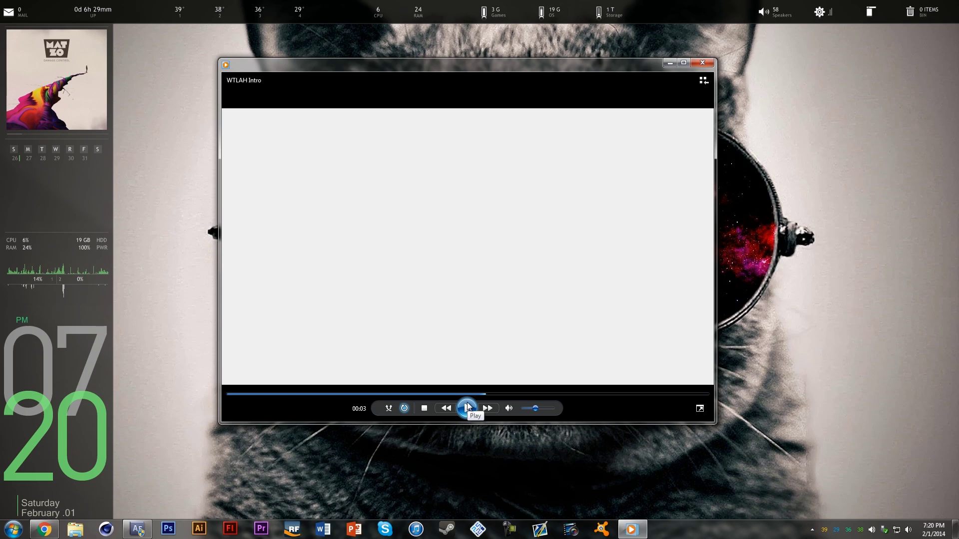
# Play the WTLAH Intro clip, then minimize Windows Media Player to return to After Effects.
pyautogui.click(466, 407)
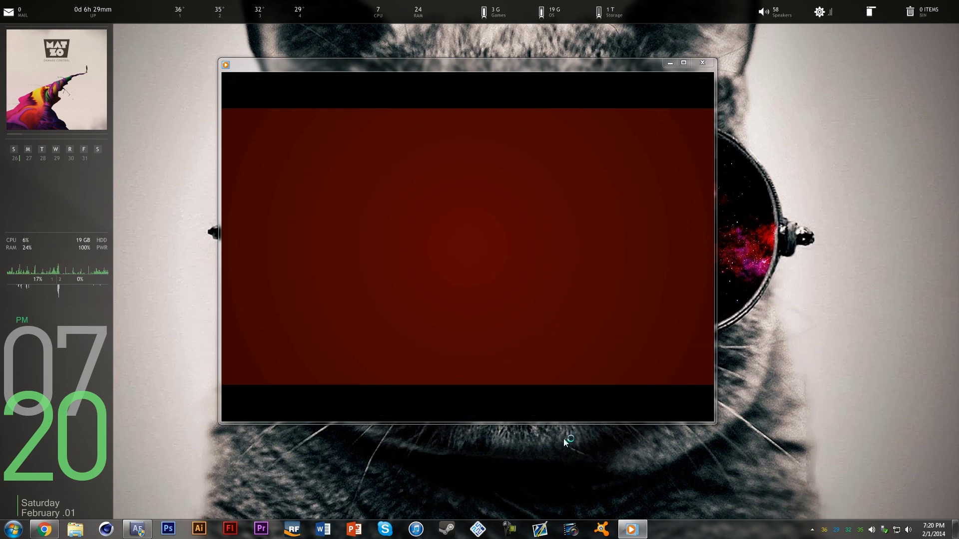
pyautogui.moveTo(558, 310)
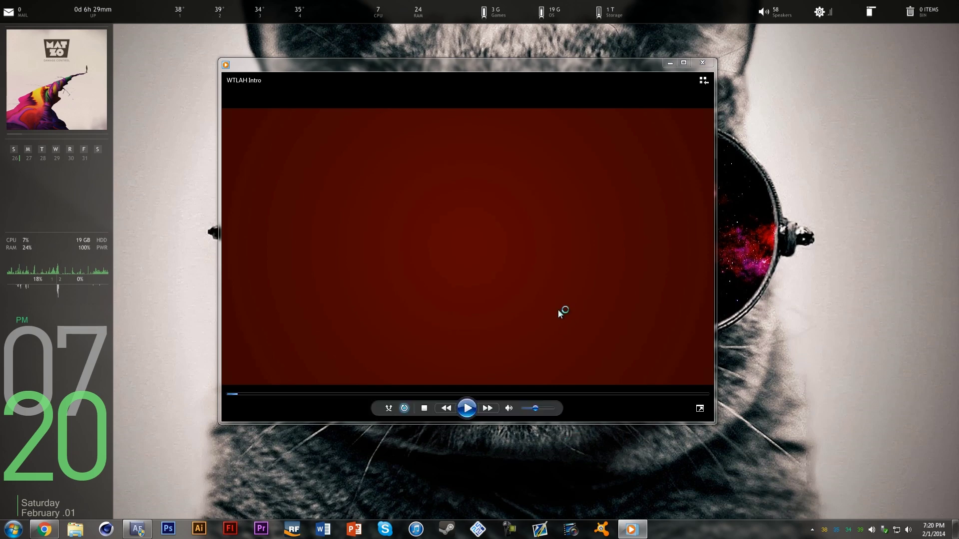
pyautogui.click(669, 63)
pyautogui.click(137, 529)
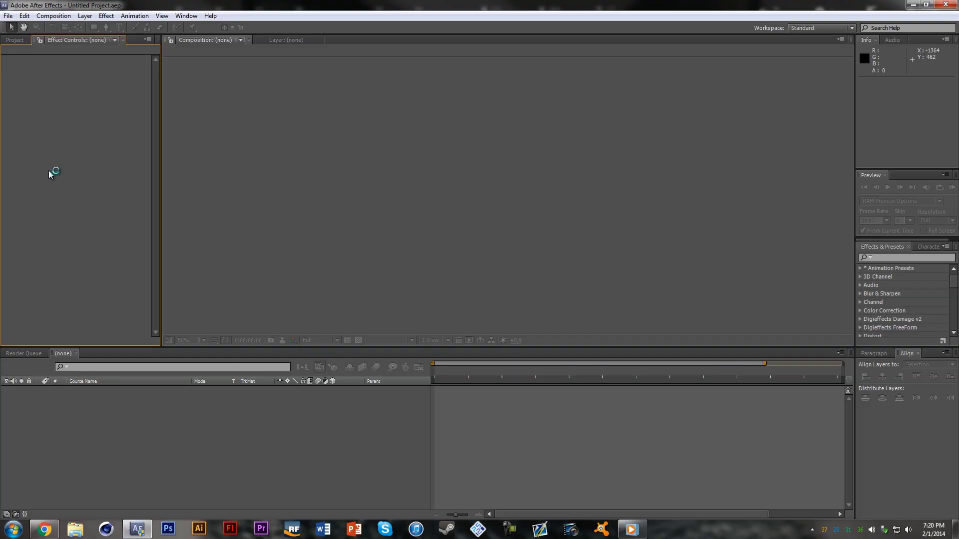
# Create a new 1920×1080, 29.97 fps composition named Comp 1.
pyautogui.click(53, 16)
pyautogui.click(60, 30)
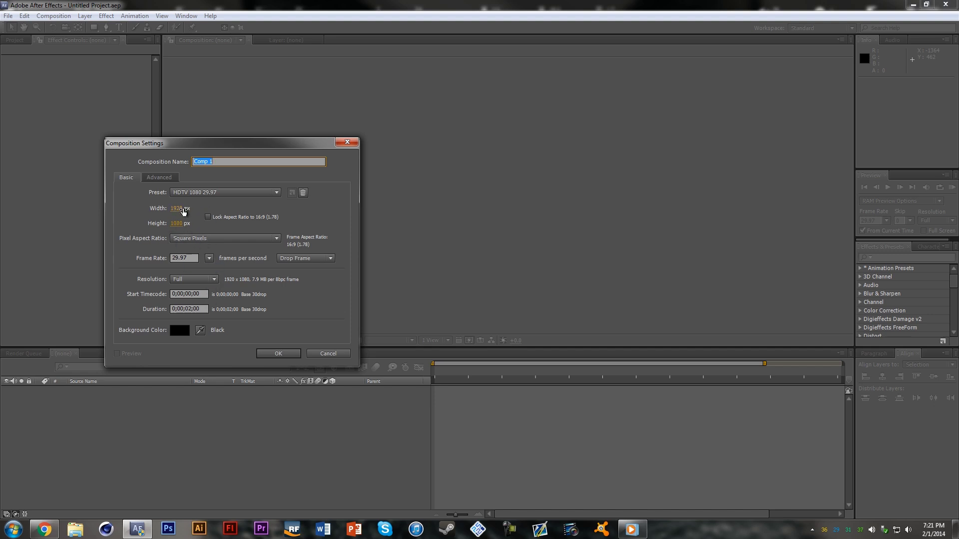
pyautogui.click(278, 353)
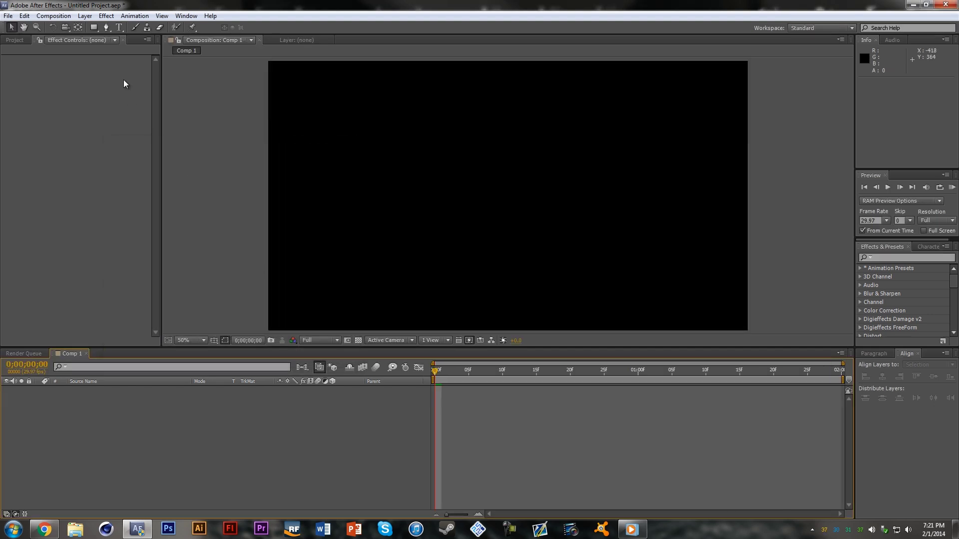
# Add a full-frame Light Gray Solid 1 layer to Comp 1.
pyautogui.click(85, 15)
pyautogui.moveTo(153, 30)
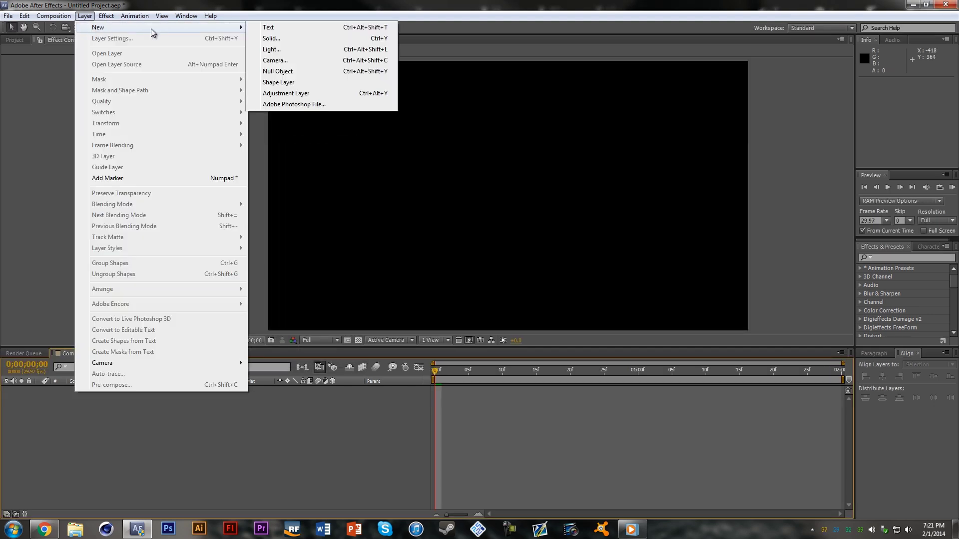
pyautogui.click(275, 38)
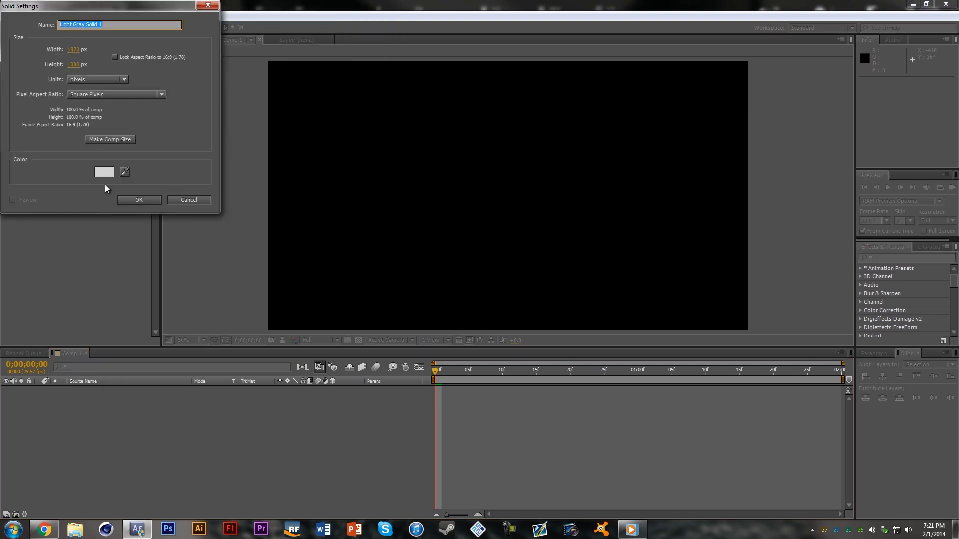
pyautogui.click(141, 199)
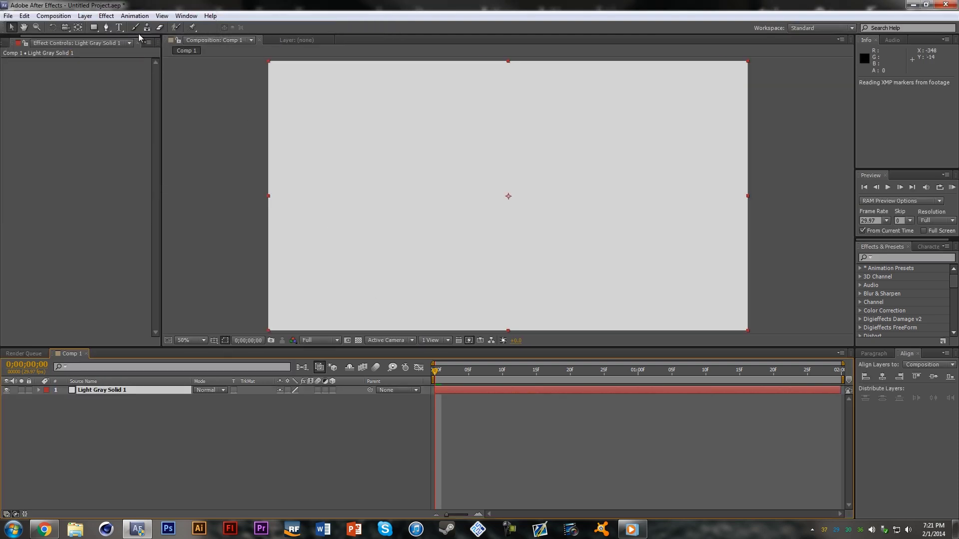
# Add a bold dark 'JAKE' text layer in a paragraph box spanning the comp.
pyautogui.click(124, 28)
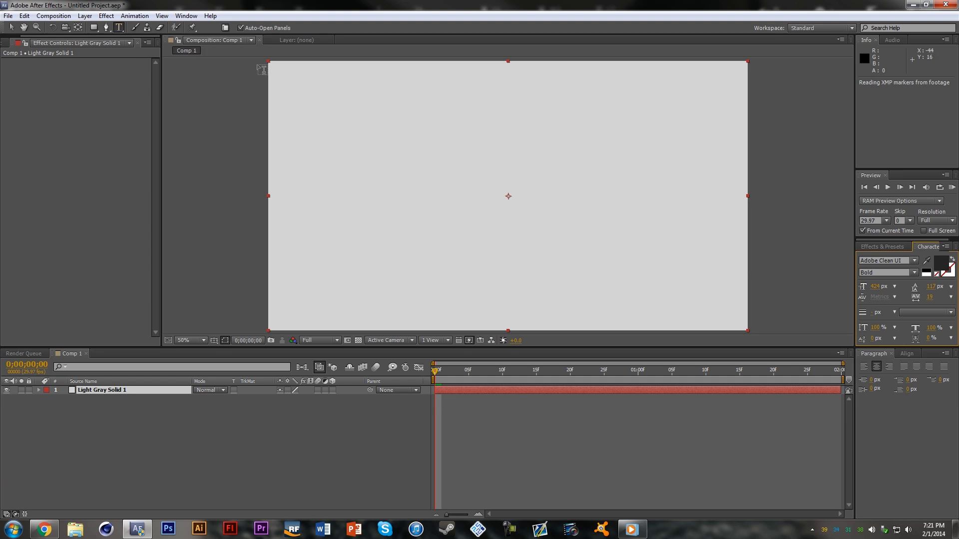
pyautogui.moveTo(273, 66); pyautogui.dragTo(738, 316)
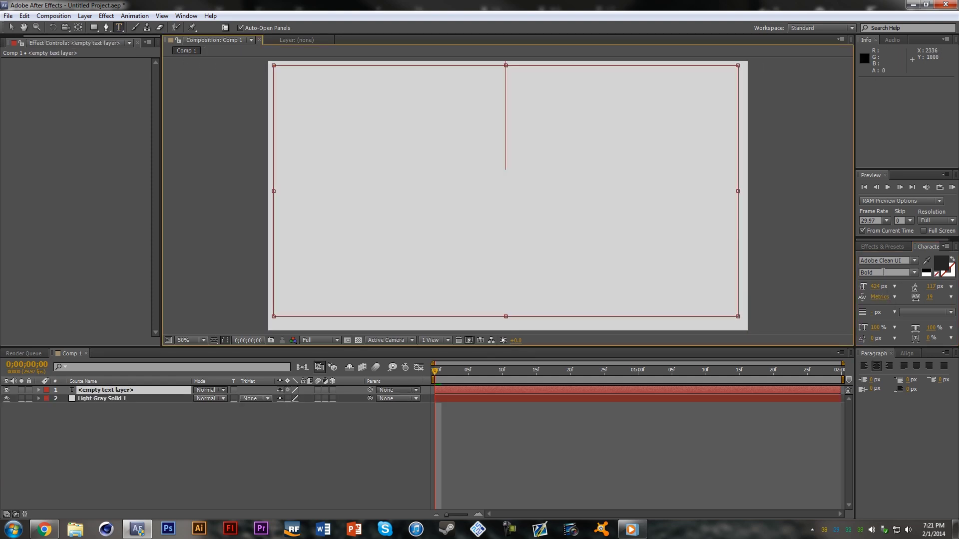
pyautogui.write('JAKE')
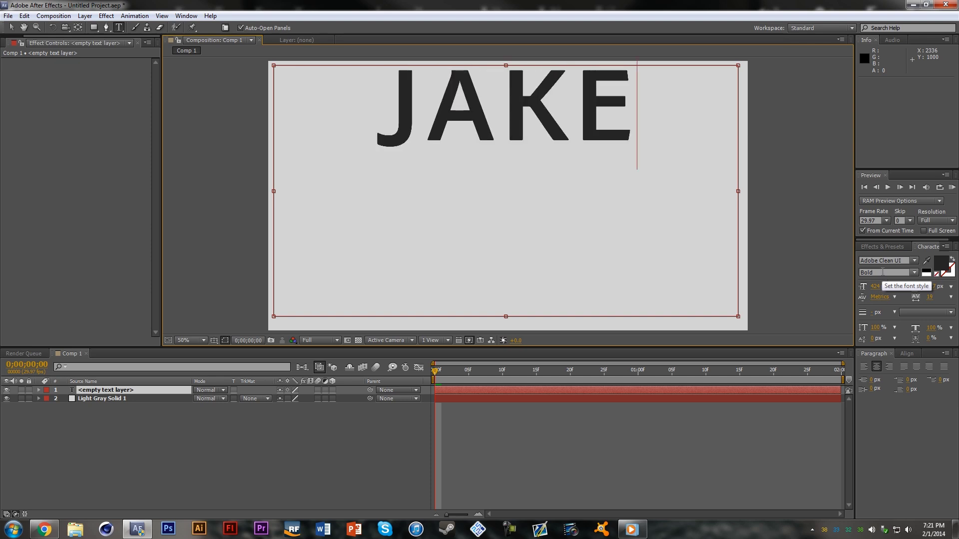
pyautogui.click(11, 27)
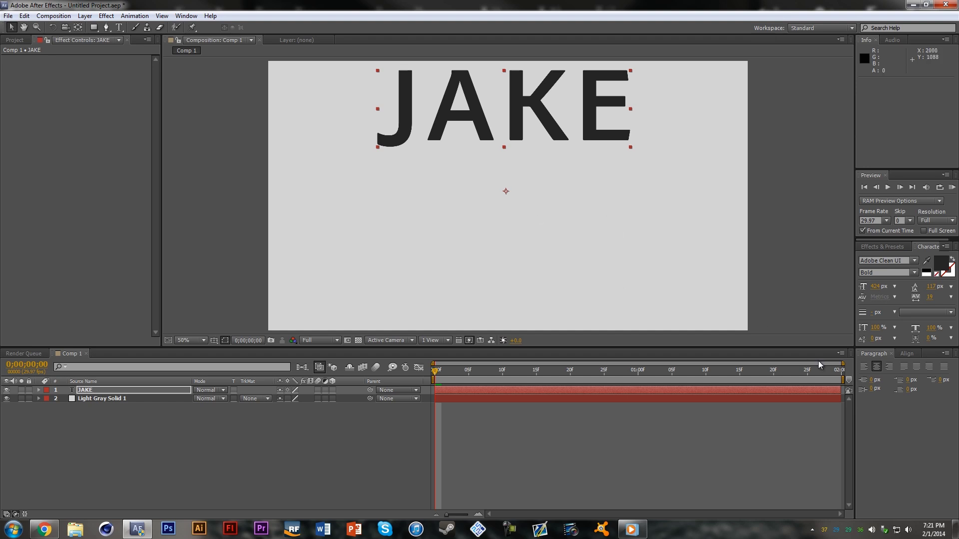
# Center JAKE horizontally and vertically in Comp 1 using the Align panel.
pyautogui.click(907, 354)
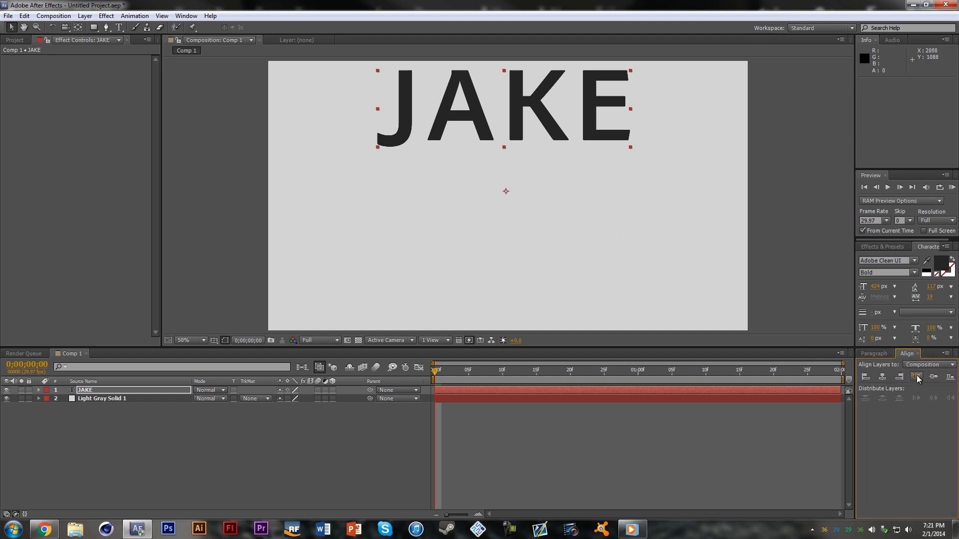
pyautogui.click(882, 378)
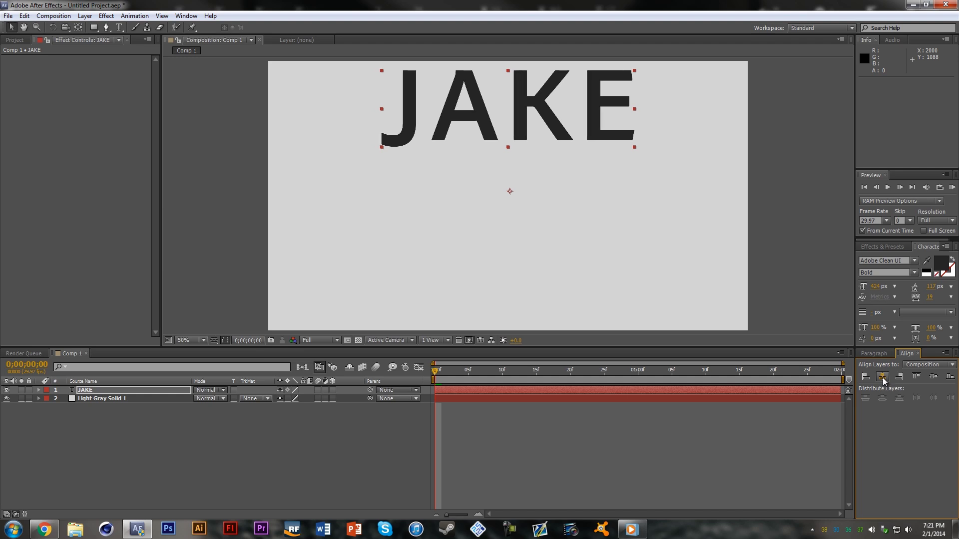
pyautogui.click(934, 378)
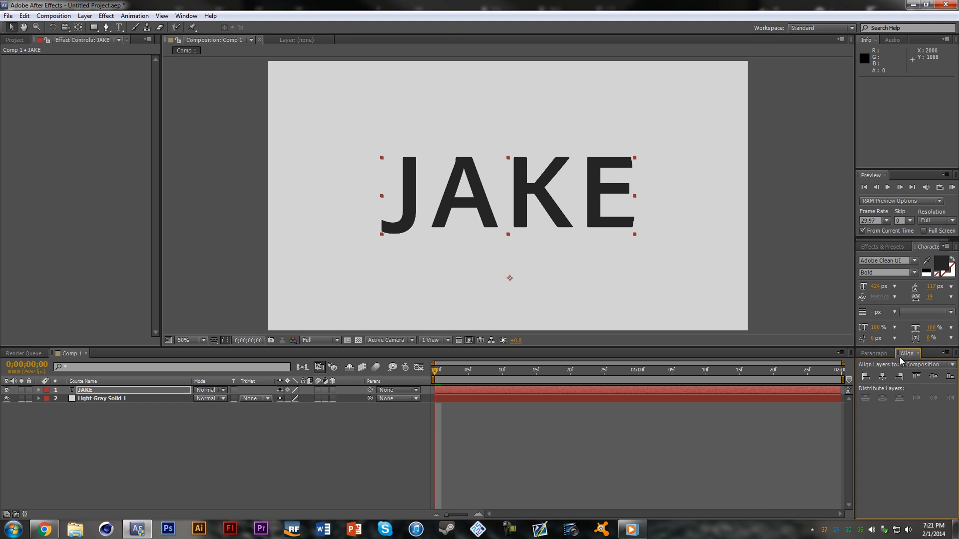
pyautogui.click(186, 16)
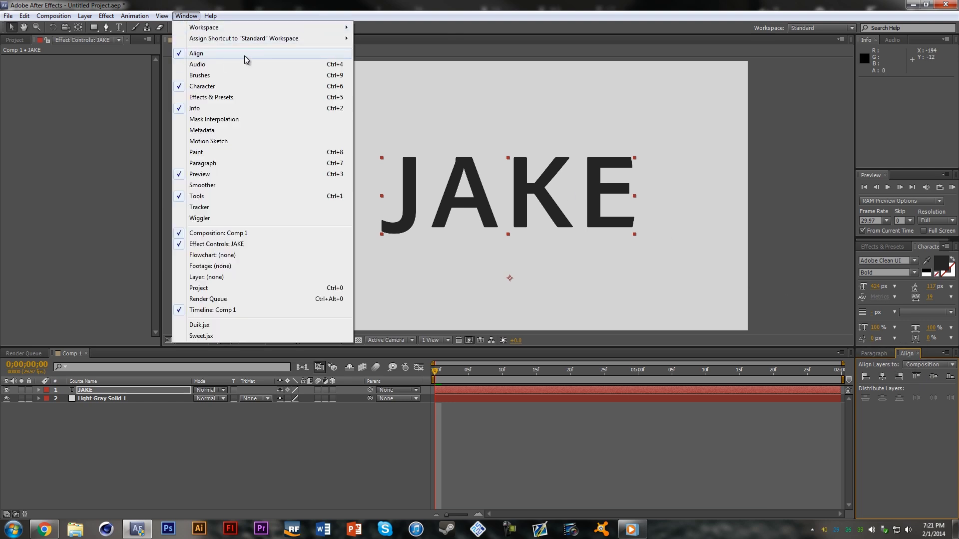
pyautogui.click(275, 502)
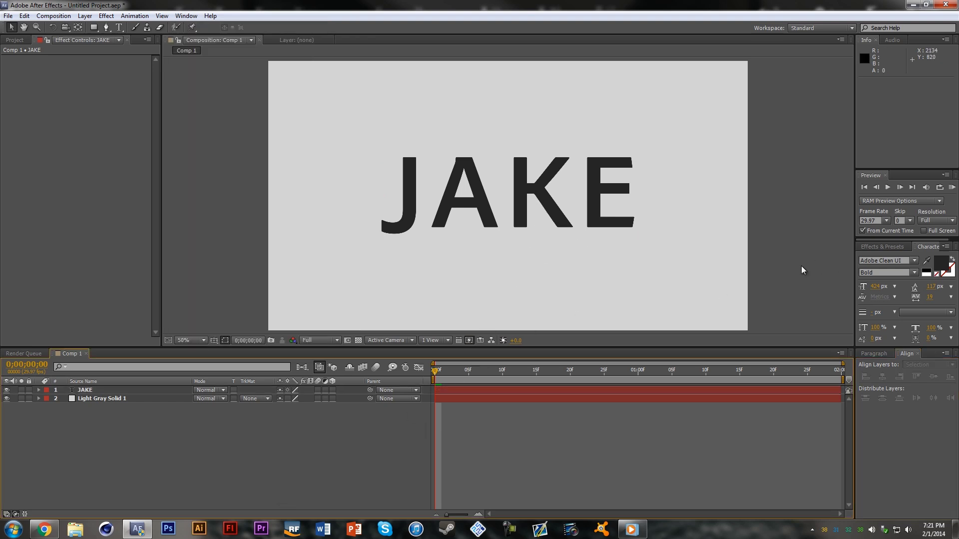
pyautogui.click(101, 391)
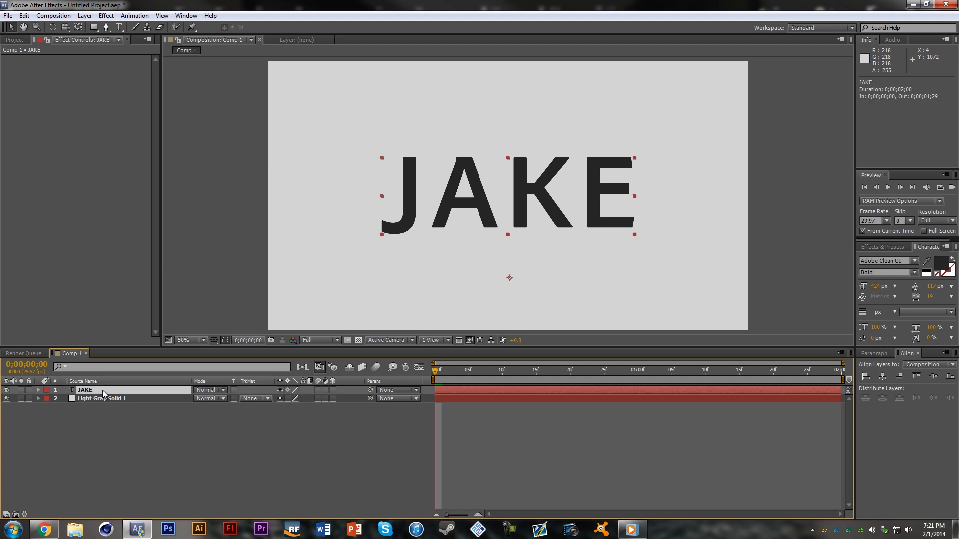
# Apply the Transition > Linear Wipe effect to the JAKE text layer.
pyautogui.click(107, 16)
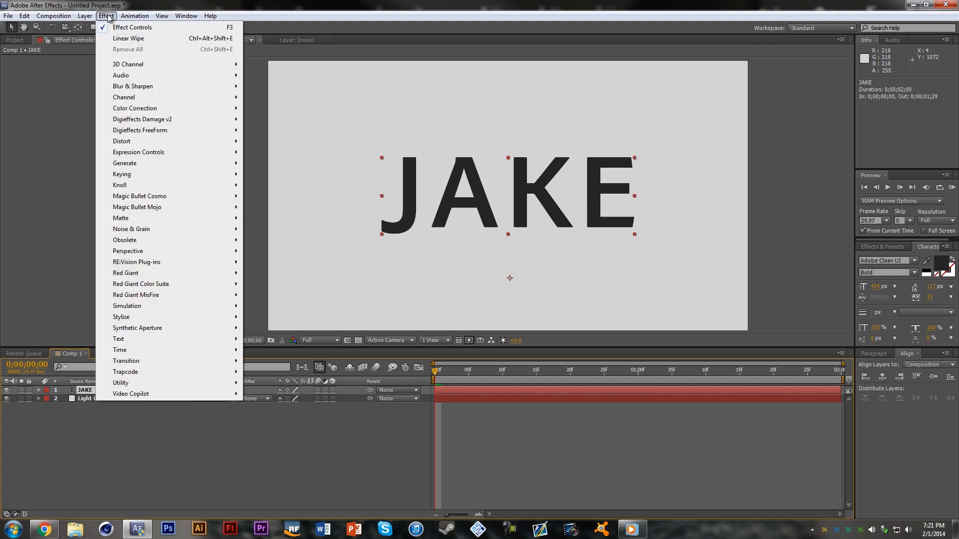
pyautogui.moveTo(170, 361)
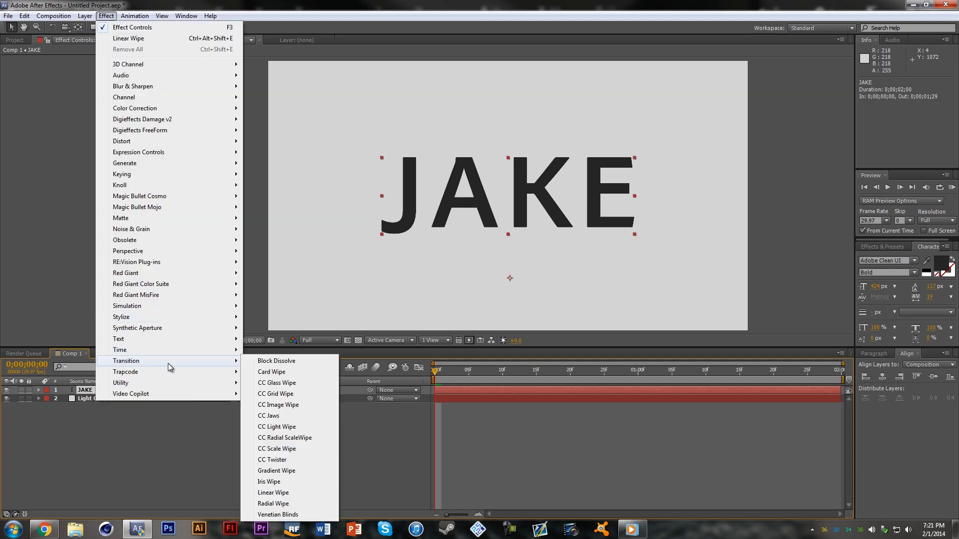
pyautogui.click(283, 493)
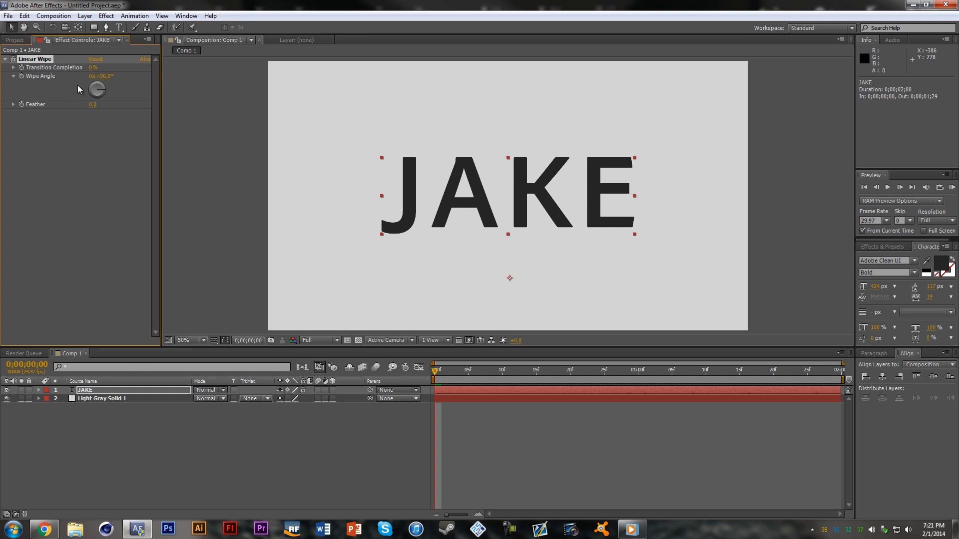
# Set Wipe Angle to -90° and scrub Transition Completion to test the wipe.
pyautogui.click(103, 76)
pyautogui.write('-90')
pyautogui.press('Return')
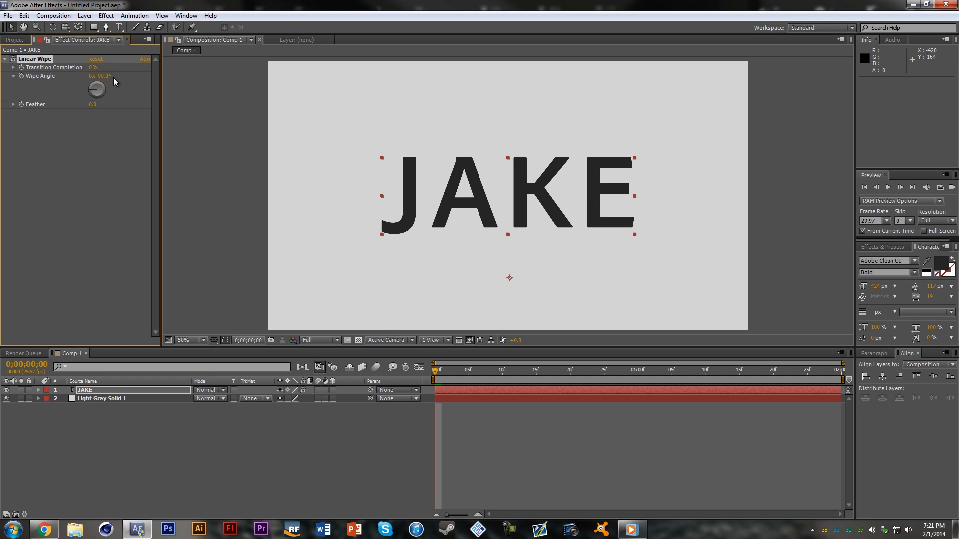
pyautogui.moveTo(87, 70); pyautogui.dragTo(677, 139)
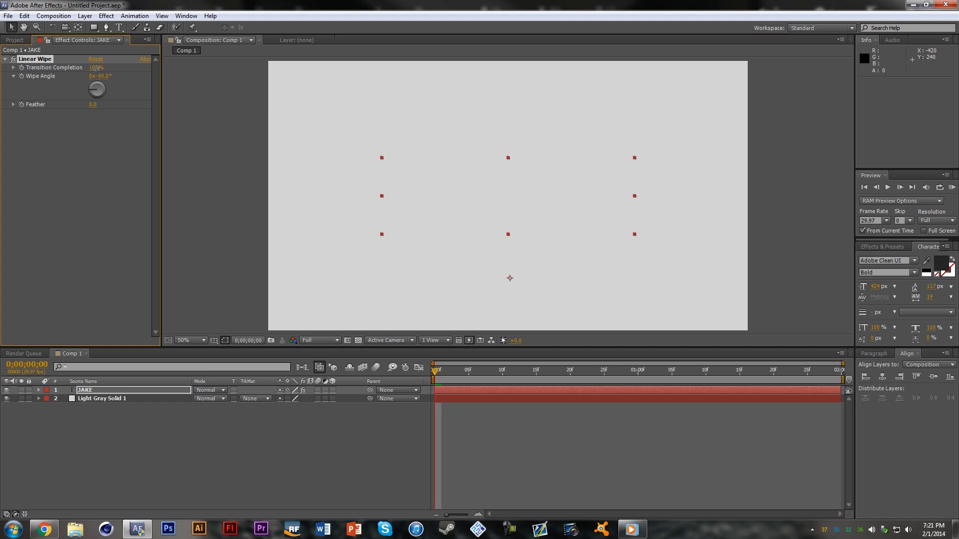
pyautogui.moveTo(85, 68); pyautogui.dragTo(119, 75)
# Keyframe Transition Completion at 100% on frame 10 and 0% on frame 13.
pyautogui.click(502, 376)
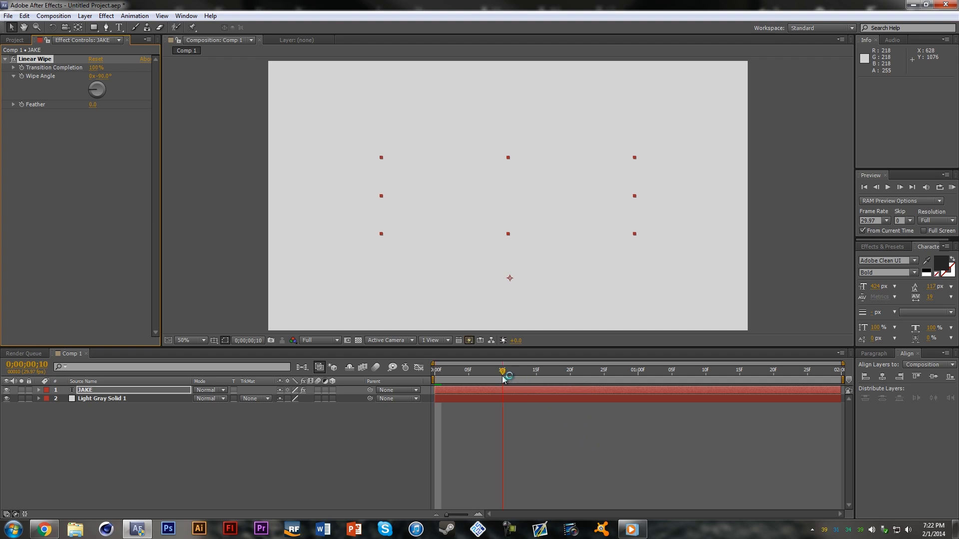
pyautogui.click(22, 68)
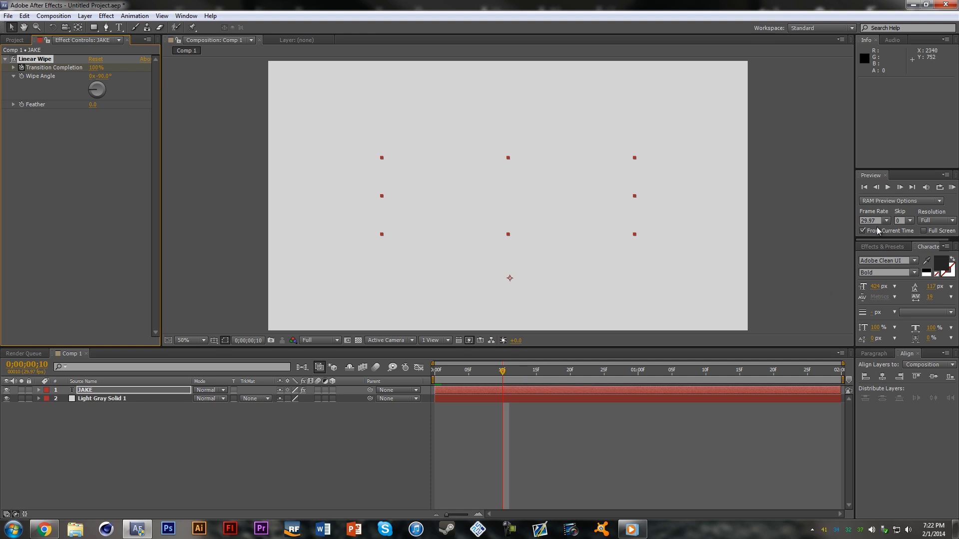
pyautogui.click(522, 372)
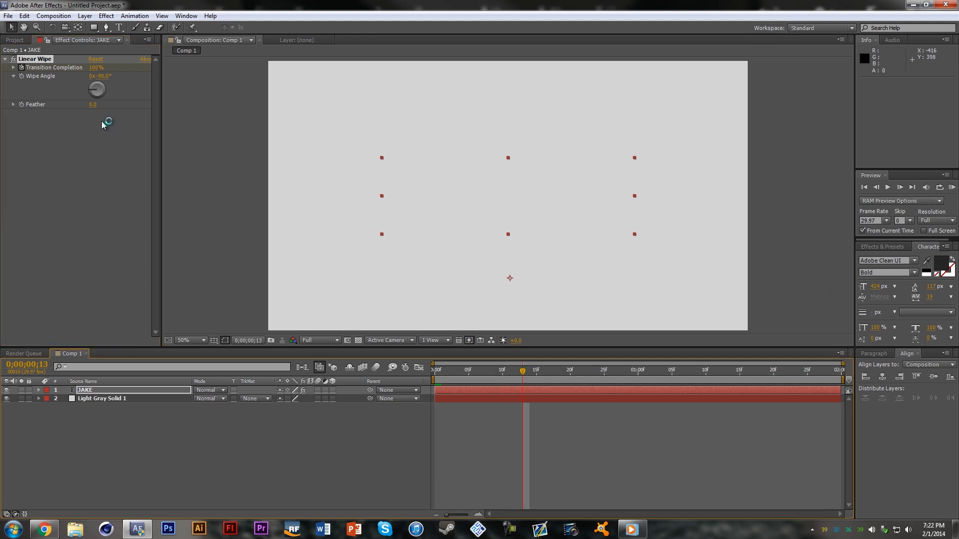
pyautogui.click(96, 67)
pyautogui.write('0')
pyautogui.press('Return')
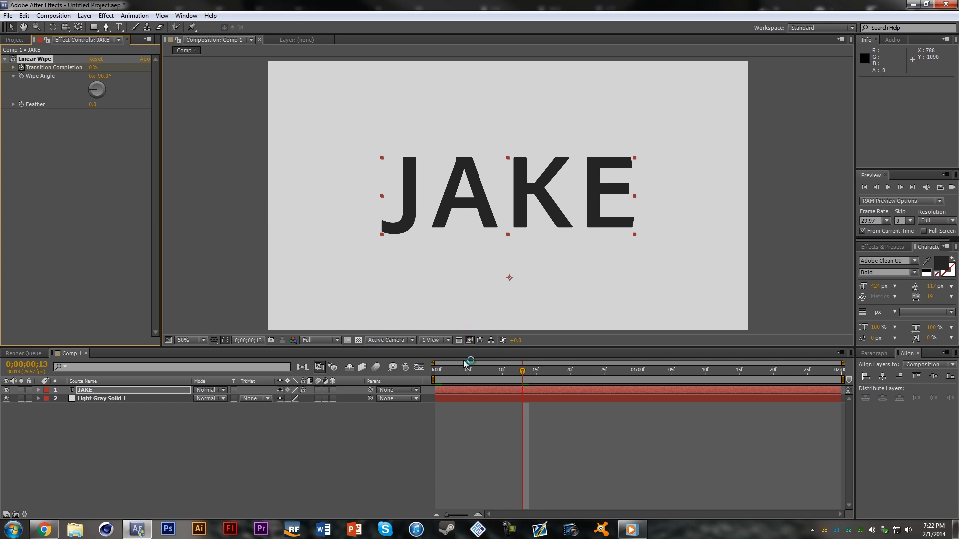
# Run a RAM preview of the wipe from the first frame, then stop it.
pyautogui.press('Home')
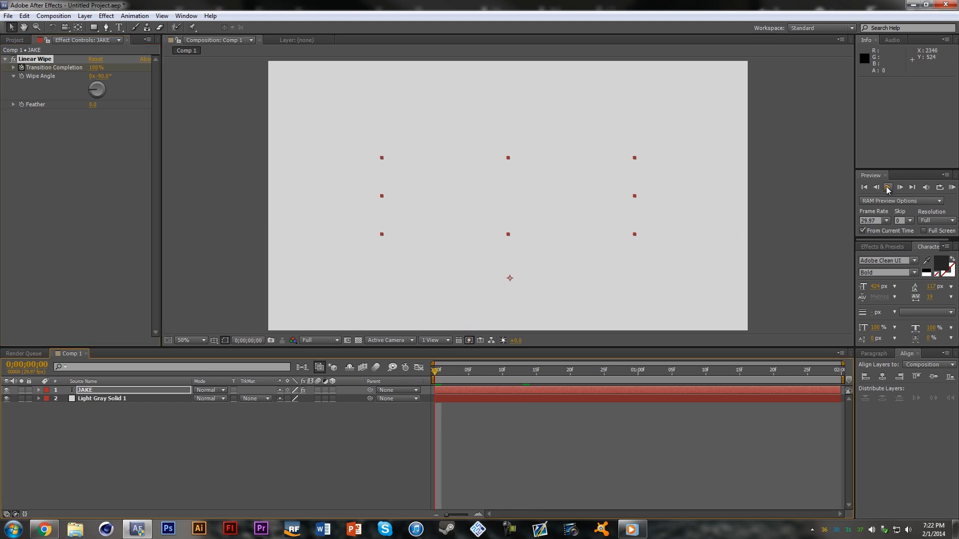
pyautogui.click(952, 187)
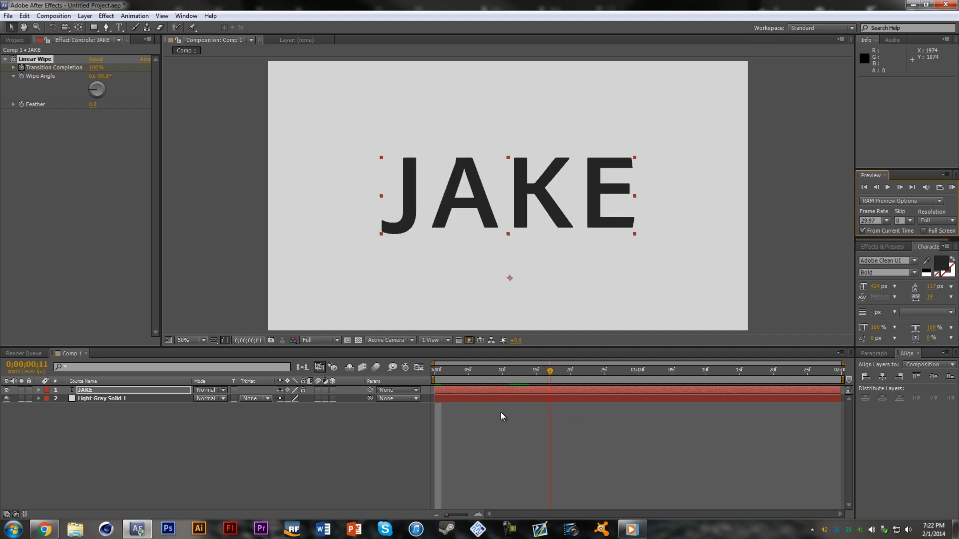
pyautogui.click(456, 393)
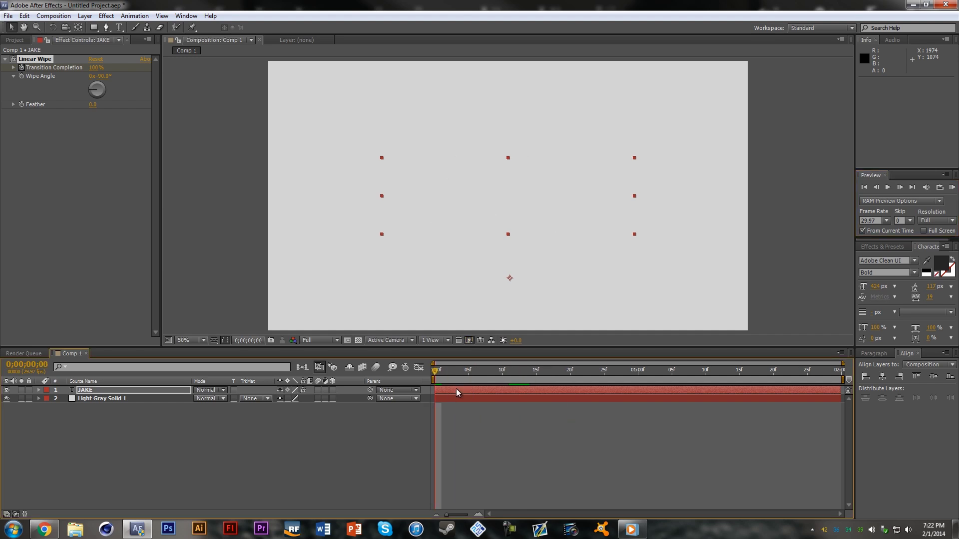
# Create a new solid layer colored green (Deep Turquoise).
pyautogui.click(107, 16)
pyautogui.moveTo(85, 15)
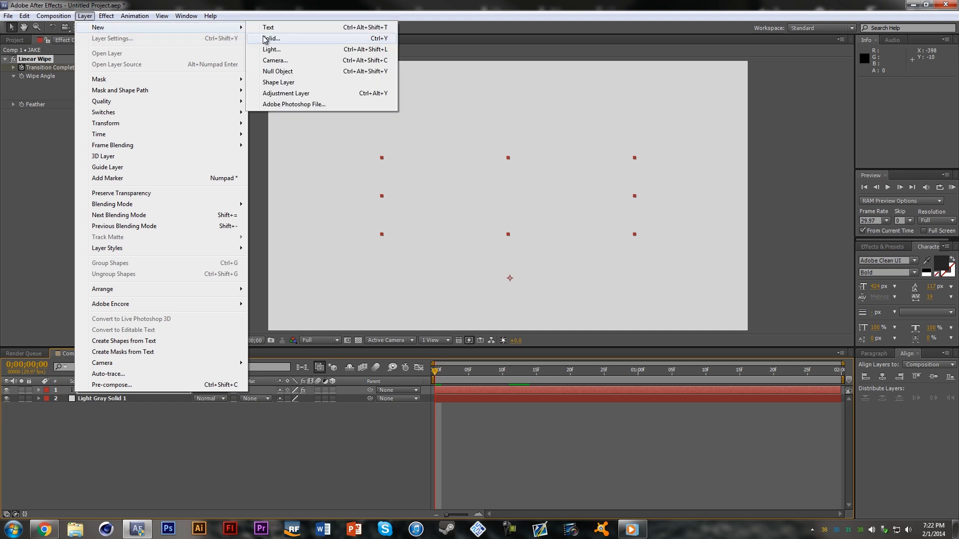
pyautogui.click(265, 39)
pyautogui.click(103, 171)
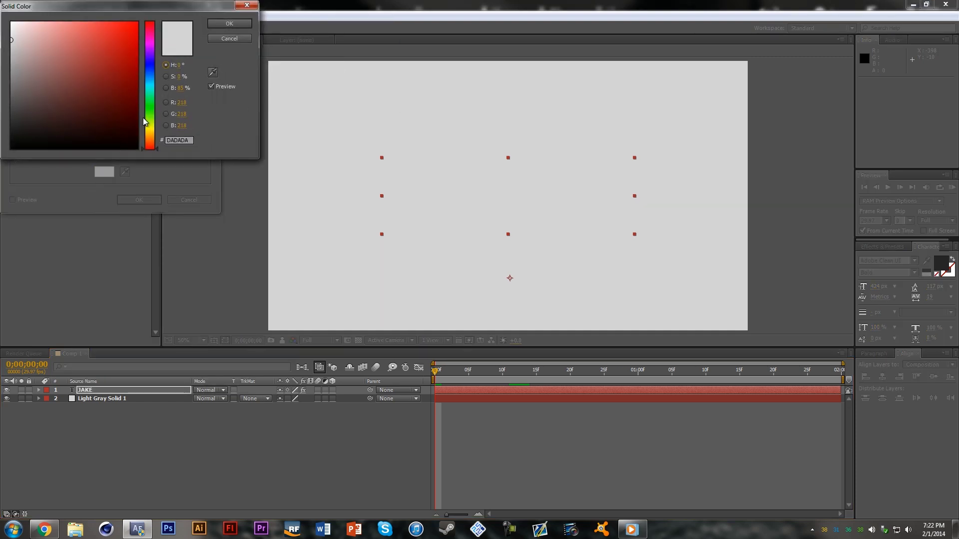
pyautogui.moveTo(151, 119); pyautogui.dragTo(152, 105)
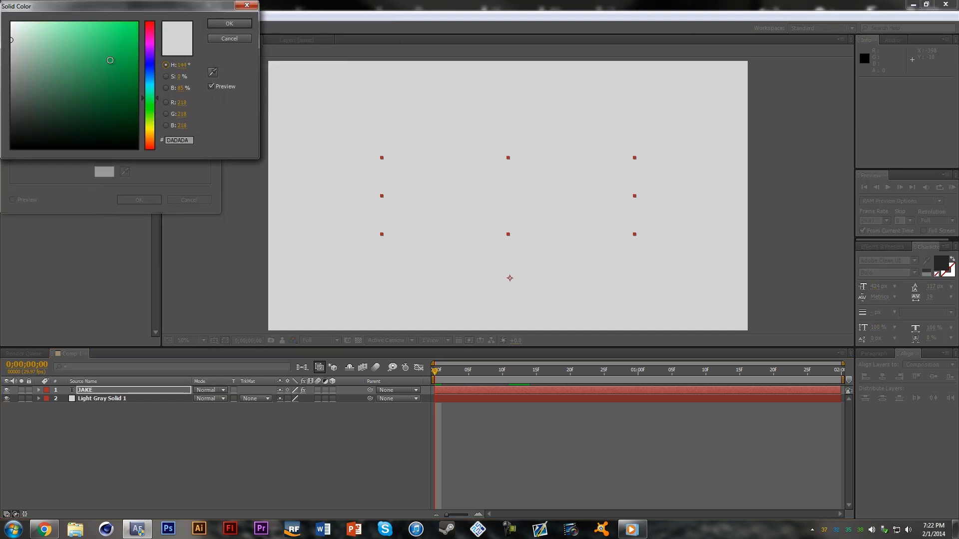
pyautogui.click(110, 60)
pyautogui.click(230, 23)
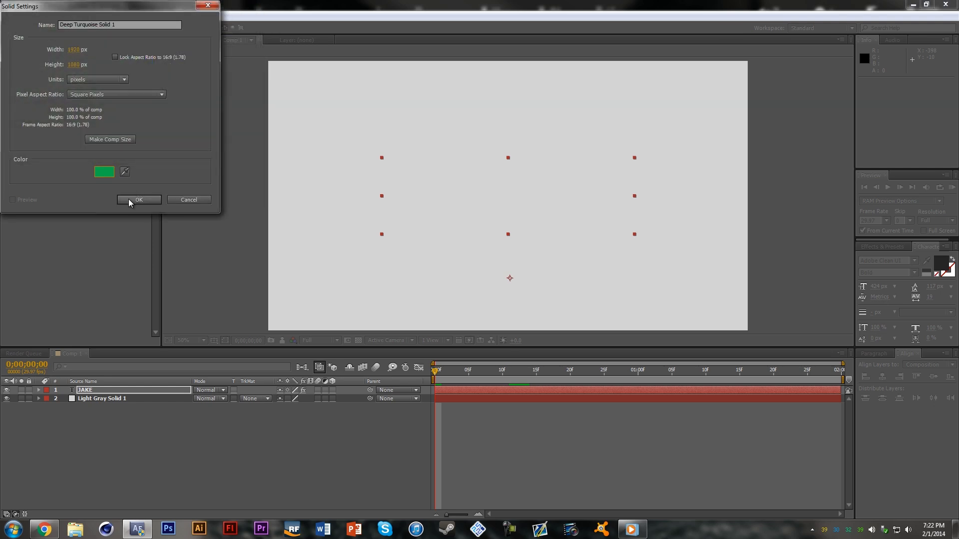
pyautogui.click(130, 200)
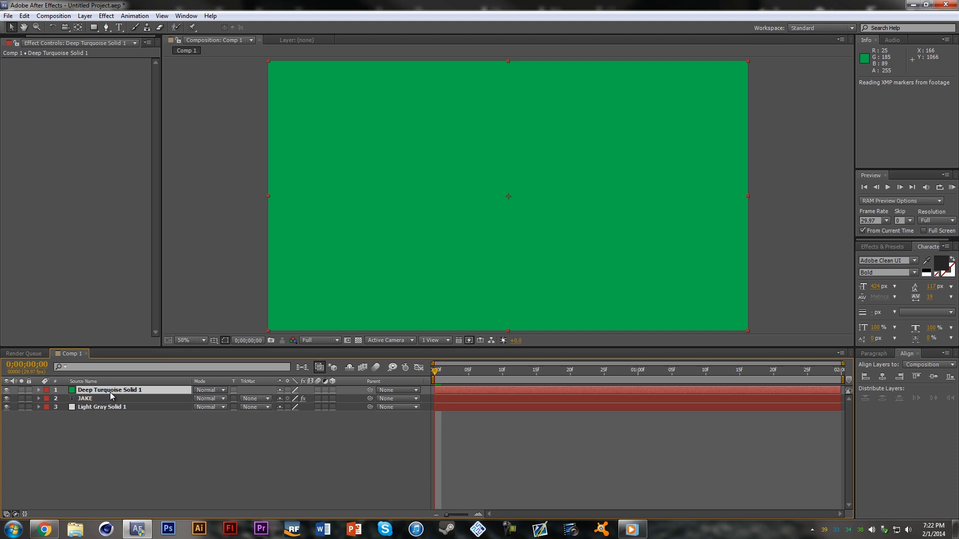
# Unlink the green solid's Scale and set it to 2.0 × 40.0%, viewing frame 18.
pyautogui.press('s')
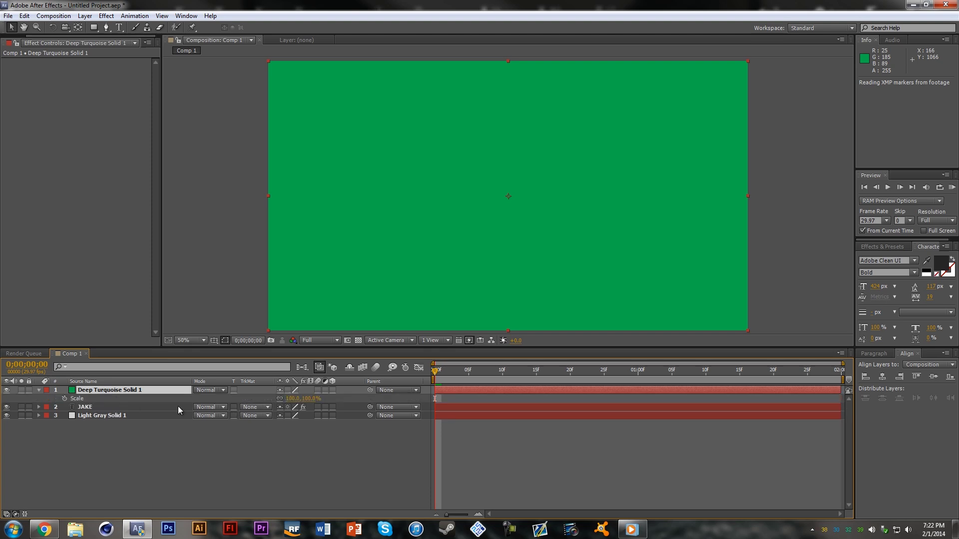
pyautogui.click(280, 398)
pyautogui.moveTo(299, 400); pyautogui.dragTo(288, 400)
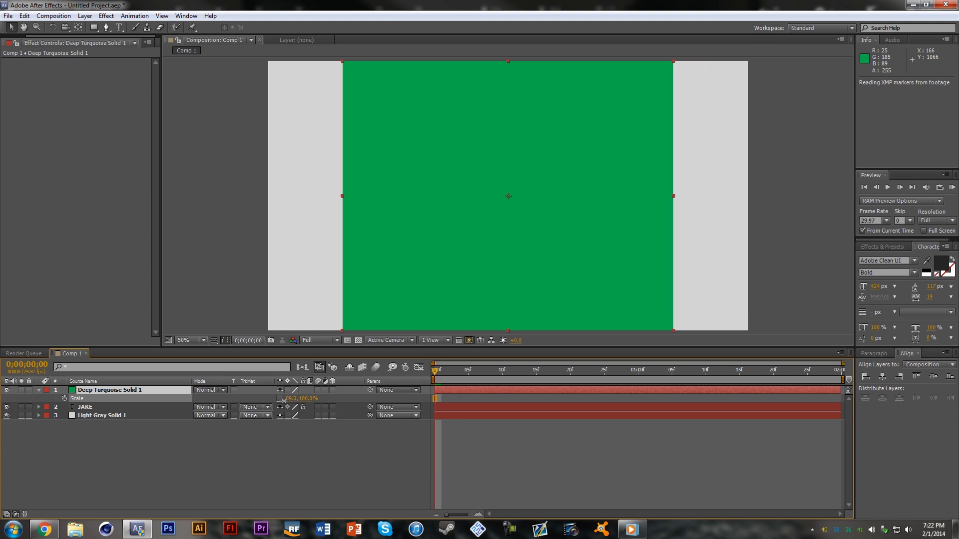
pyautogui.click(289, 399)
pyautogui.write('2')
pyautogui.press('Return')
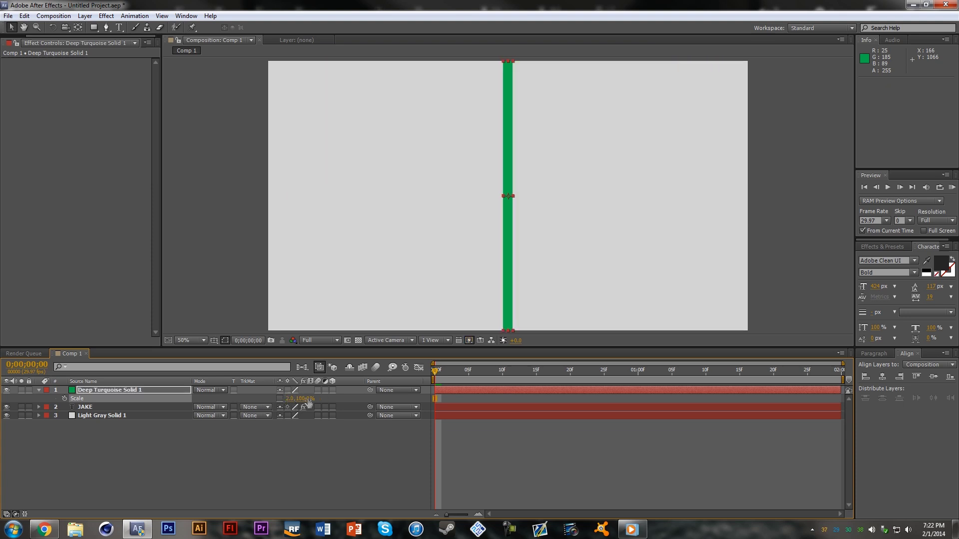
pyautogui.click(309, 399)
pyautogui.press('Return')
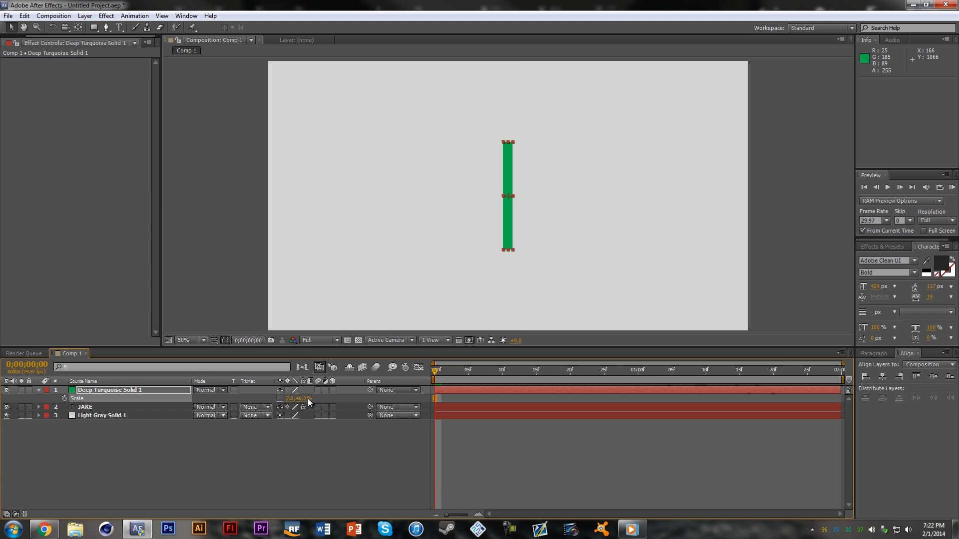
pyautogui.moveTo(494, 380); pyautogui.dragTo(547, 378)
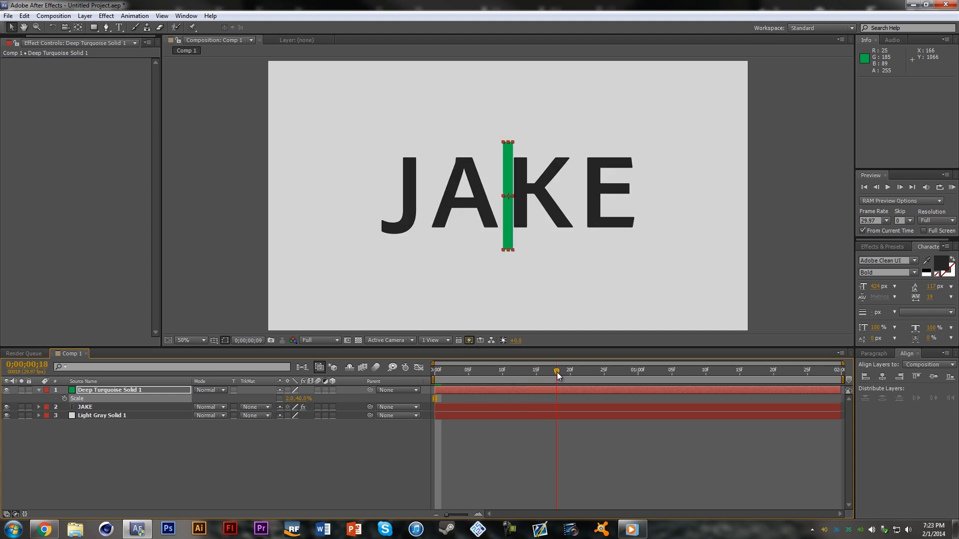
pyautogui.click(181, 391)
# Move the green bar's Position from 960 to 392, 540, left of the J.
pyautogui.press('p')
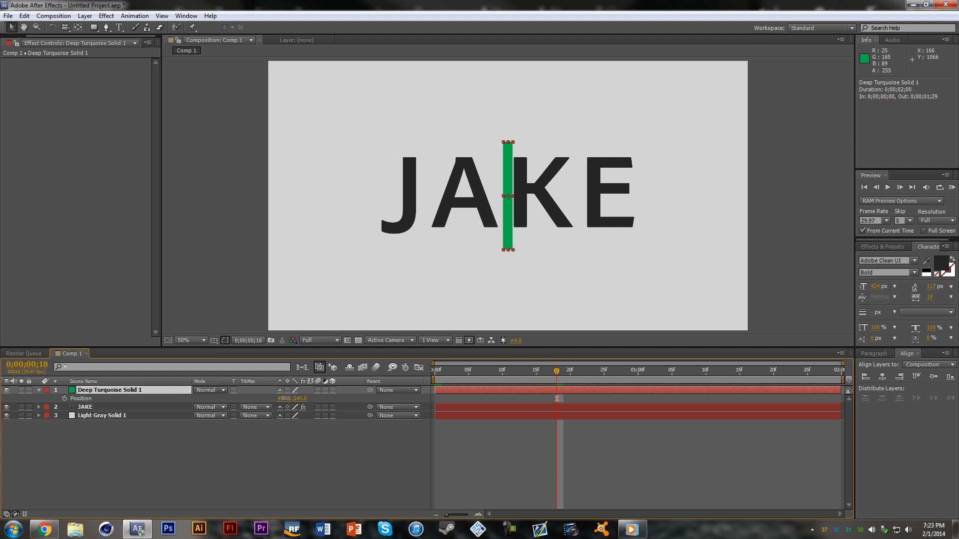
pyautogui.moveTo(284, 399); pyautogui.dragTo(11, 409)
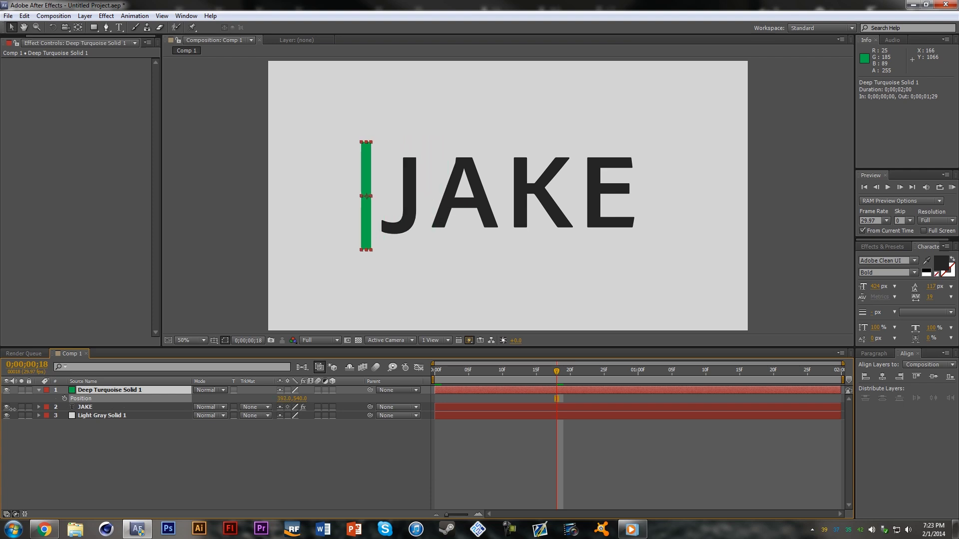
pyautogui.press('Return')
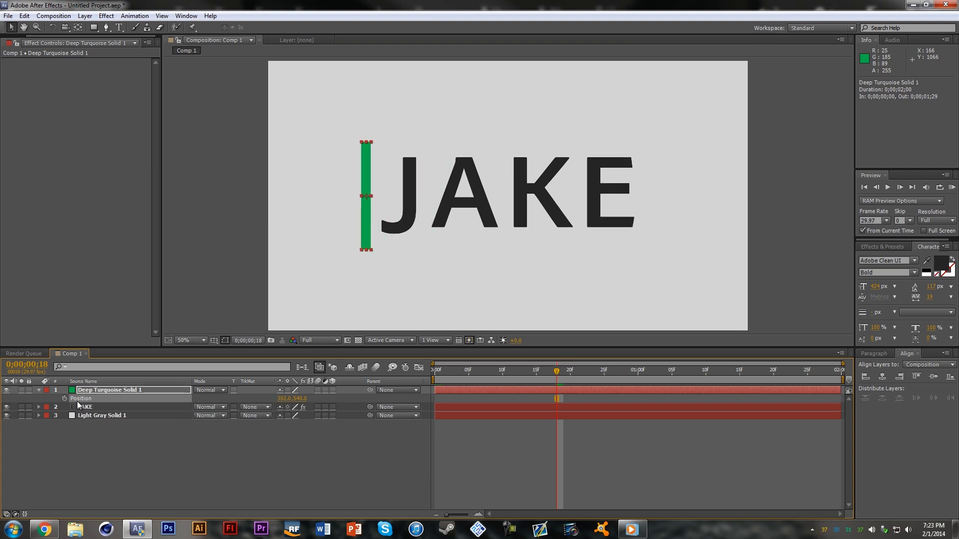
pyautogui.click(106, 391)
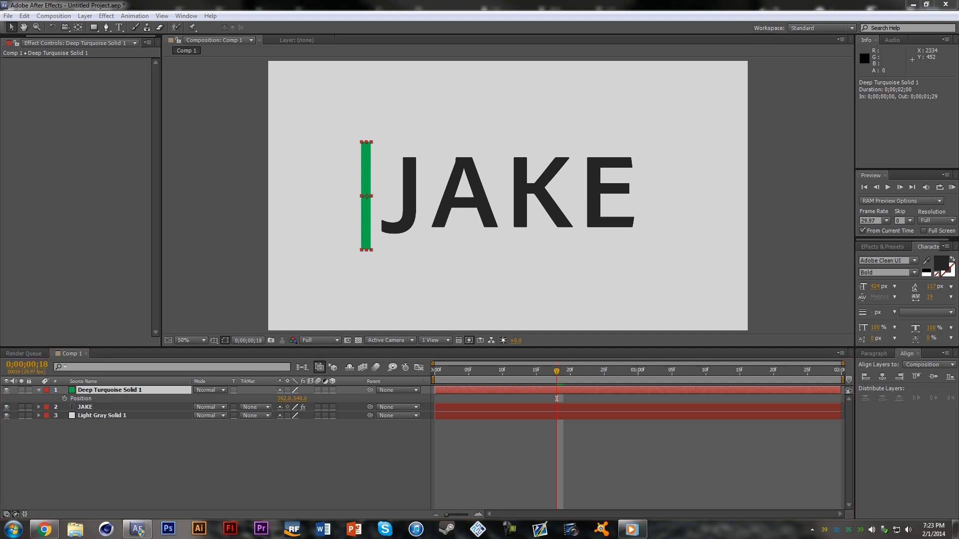
pyautogui.press('r')
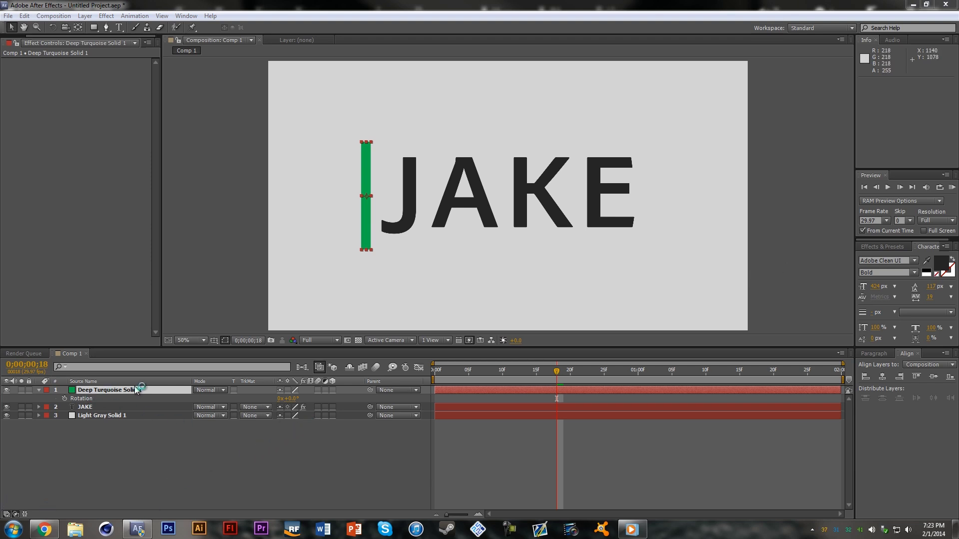
# Set the bar's Rotation to -45° and check it between frames 10 and 15.
pyautogui.click(293, 399)
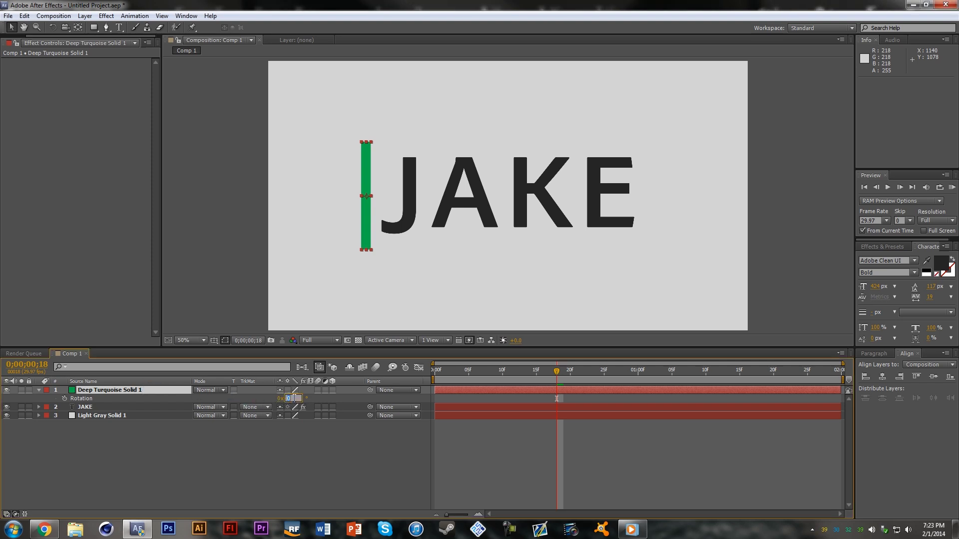
pyautogui.press('Return')
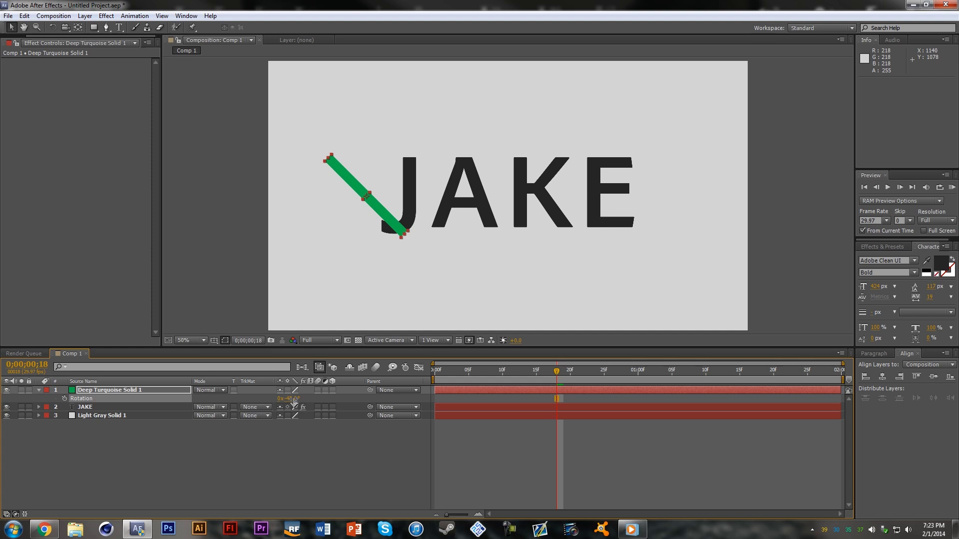
pyautogui.click(537, 372)
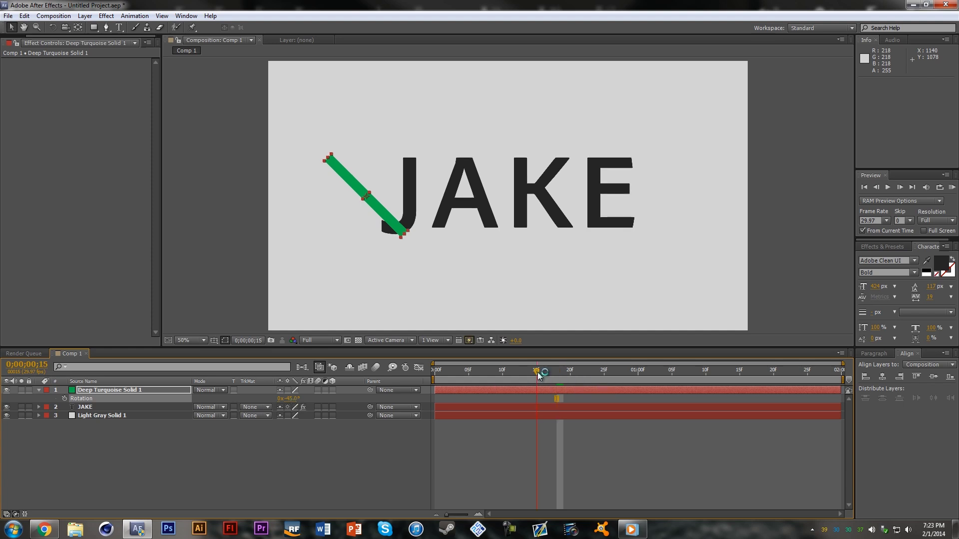
pyautogui.moveTo(539, 376); pyautogui.dragTo(522, 384)
pyautogui.hotkey('ctrl', 'z')
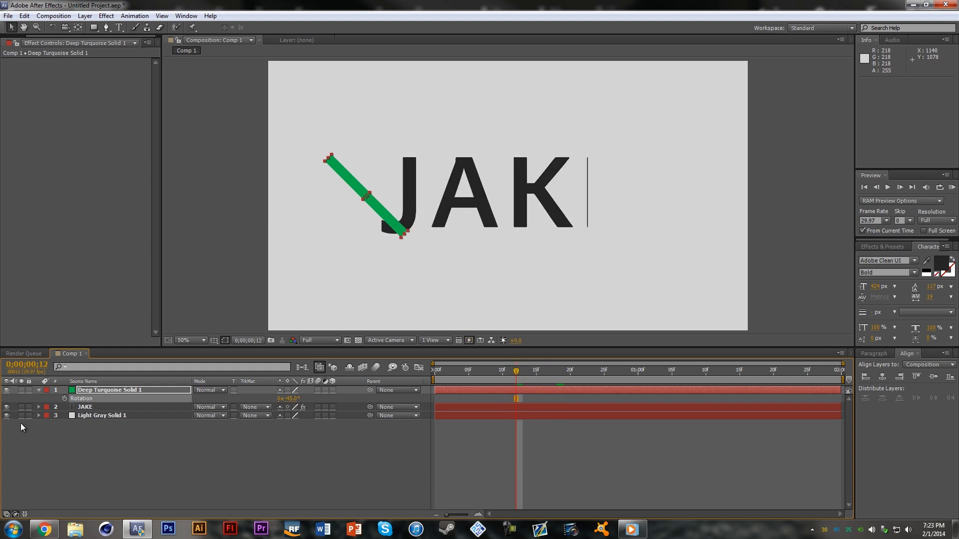
# Drag JAKE's Transition Completion keyframes later to frames 15 and 18.
pyautogui.click(84, 410)
pyautogui.press('e')
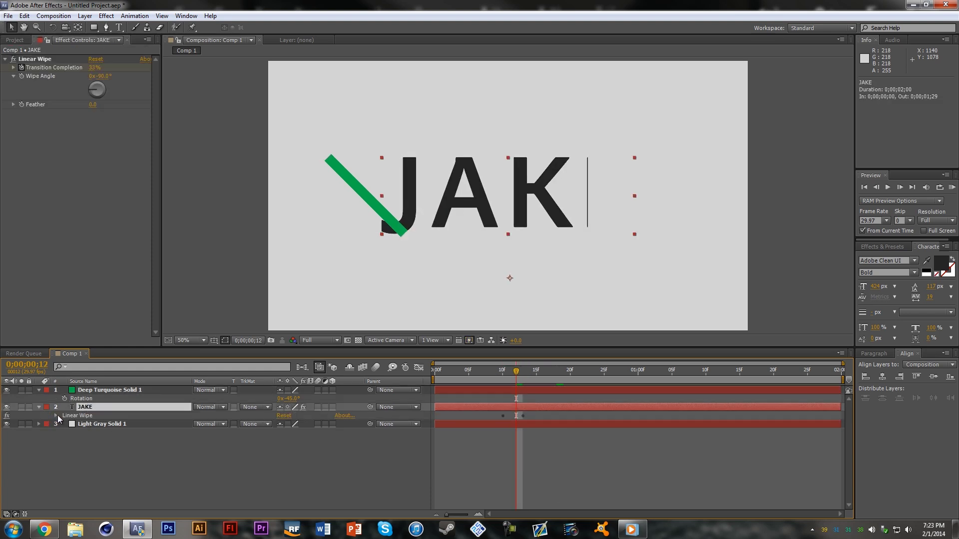
pyautogui.click(56, 416)
pyautogui.click(526, 425)
pyautogui.moveTo(526, 425)
pyautogui.mouseDown()
pyautogui.moveTo(502, 424)
pyautogui.moveTo(536, 428)
pyautogui.mouseUp()
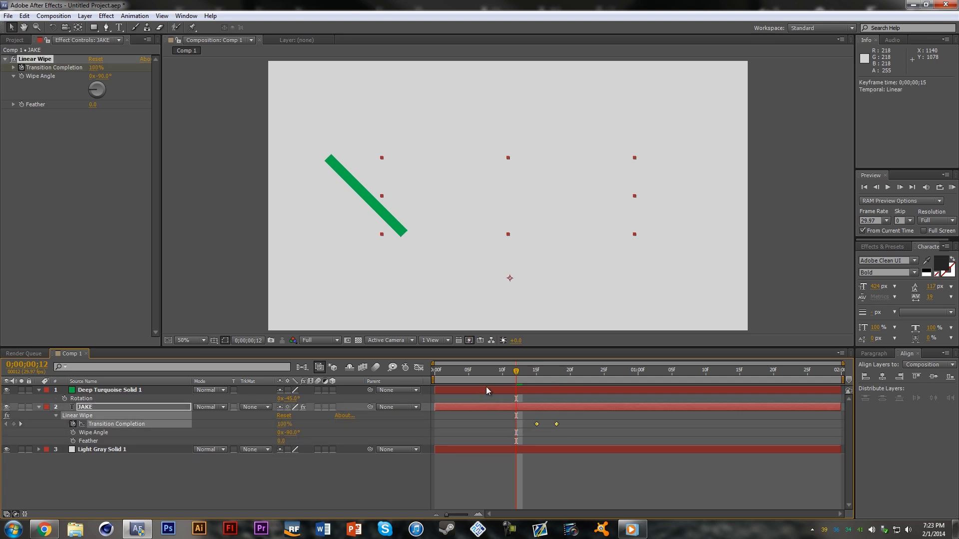
# Set a Rotation keyframe of -45° on the green bar at frame 10.
pyautogui.click(502, 375)
pyautogui.moveTo(502, 378); pyautogui.dragTo(475, 384)
pyautogui.click(153, 491)
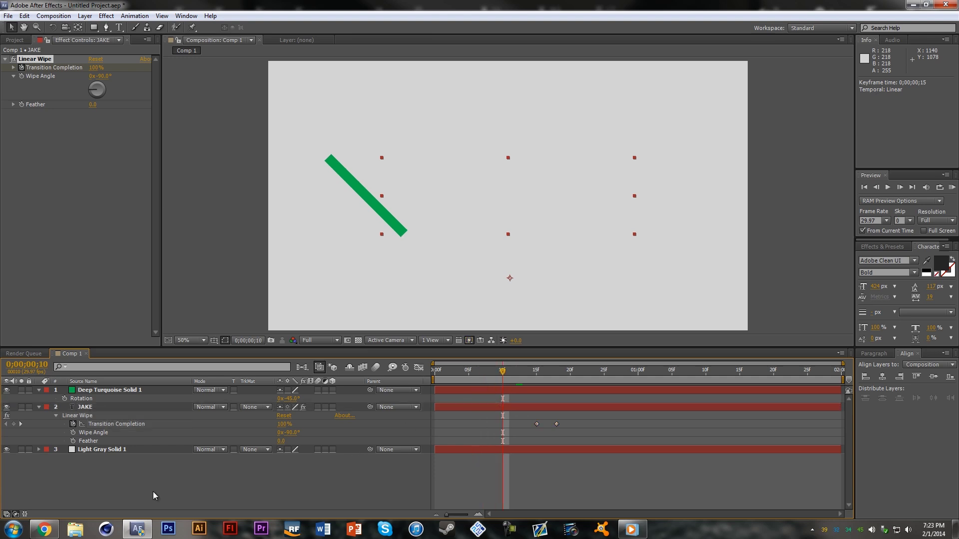
pyautogui.click(66, 398)
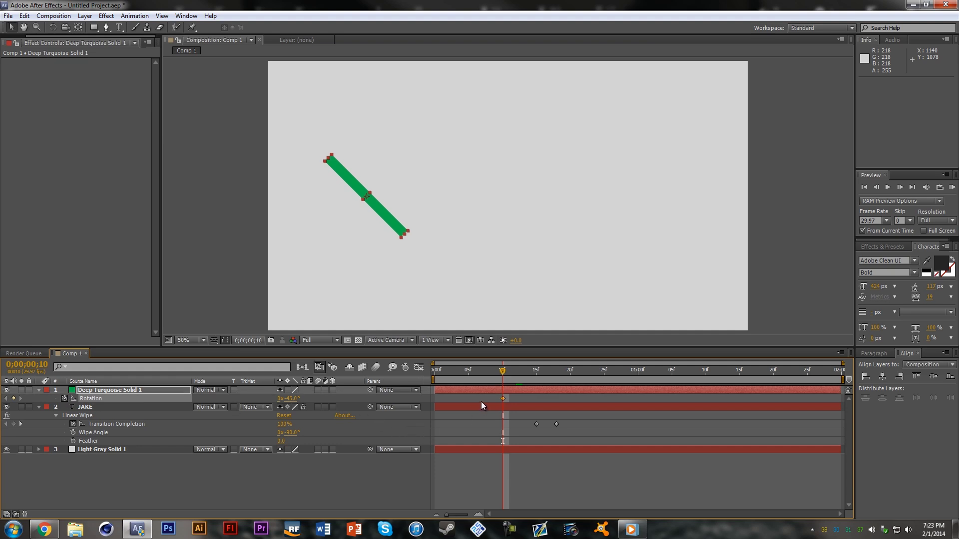
# Add a 0° Rotation keyframe at frame 15 and scrub back to check the bar turning upright.
pyautogui.click(537, 374)
pyautogui.click(293, 400)
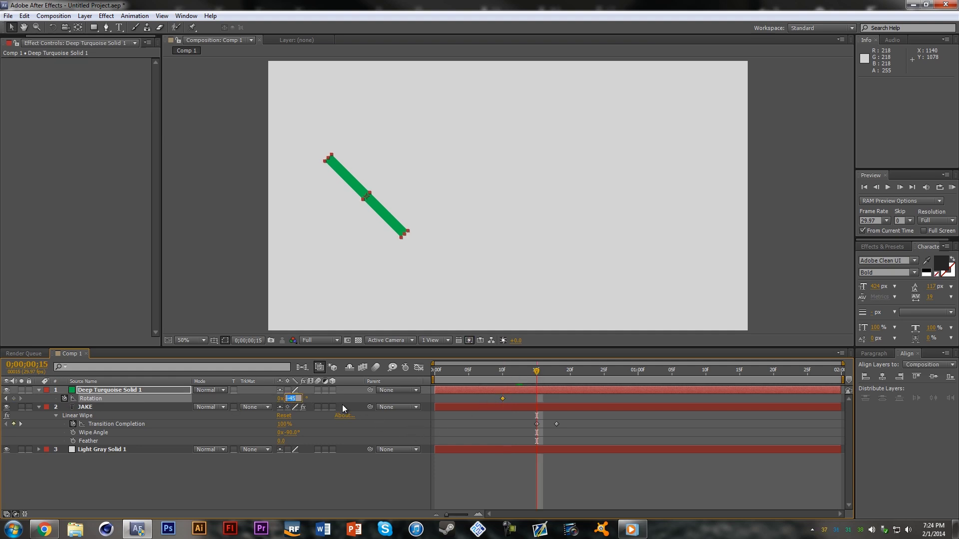
pyautogui.write('0')
pyautogui.press('Return')
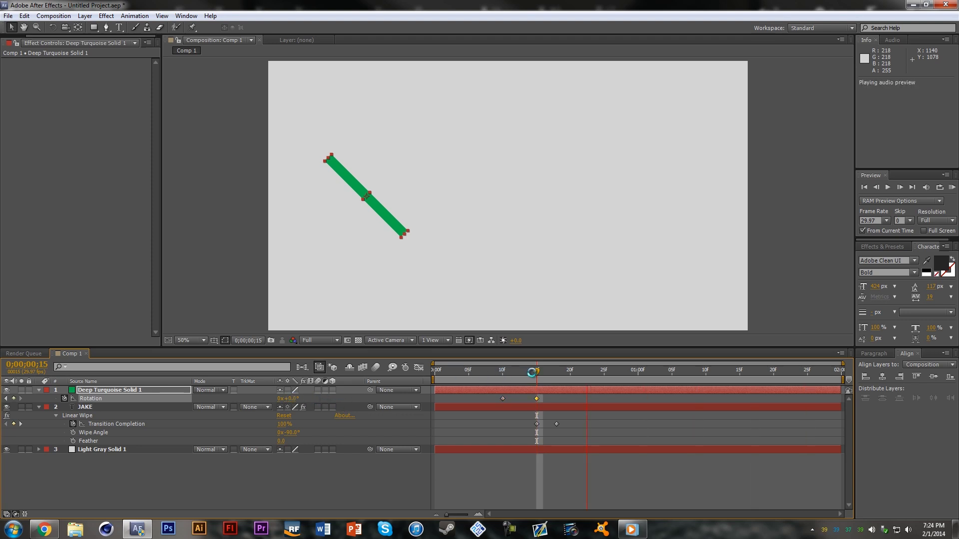
pyautogui.moveTo(532, 372); pyautogui.dragTo(476, 396)
# Reveal the green solid's Scale property and return to the first frame.
pyautogui.click(108, 390)
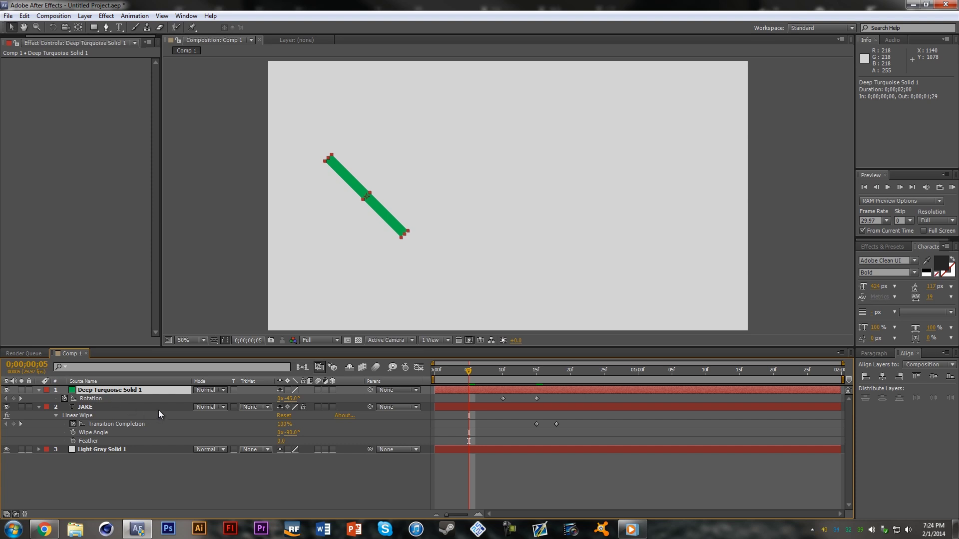
pyautogui.press('s')
pyautogui.press('Home')
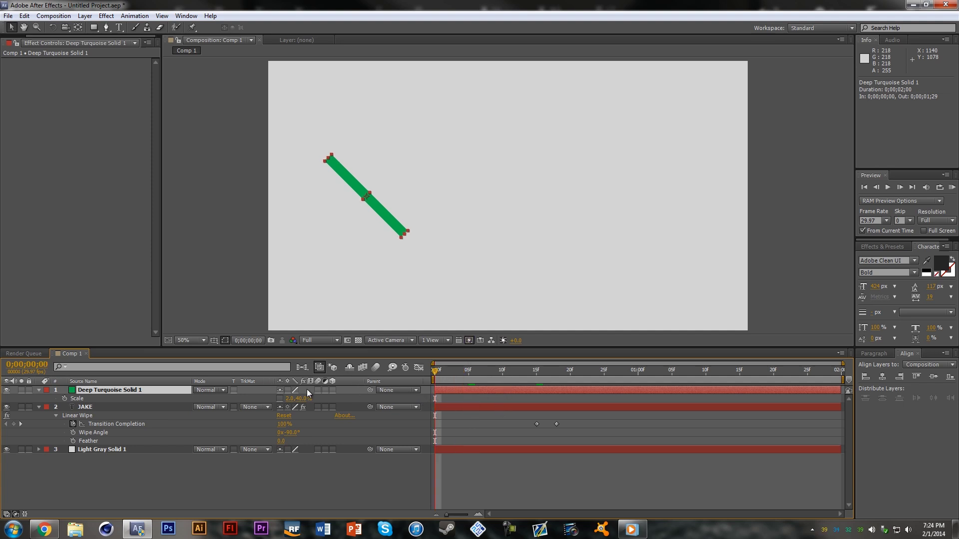
# Keyframe the bar's Scale at frame 10 and set it to 0% at the first frame.
pyautogui.moveTo(306, 400); pyautogui.dragTo(303, 403)
pyautogui.click(466, 373)
pyautogui.click(64, 399)
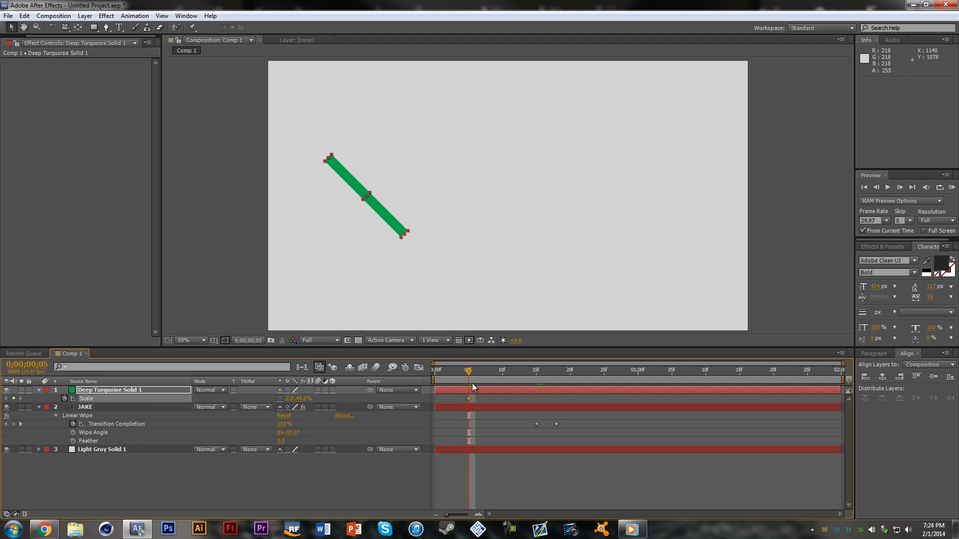
pyautogui.moveTo(471, 399); pyautogui.dragTo(502, 397)
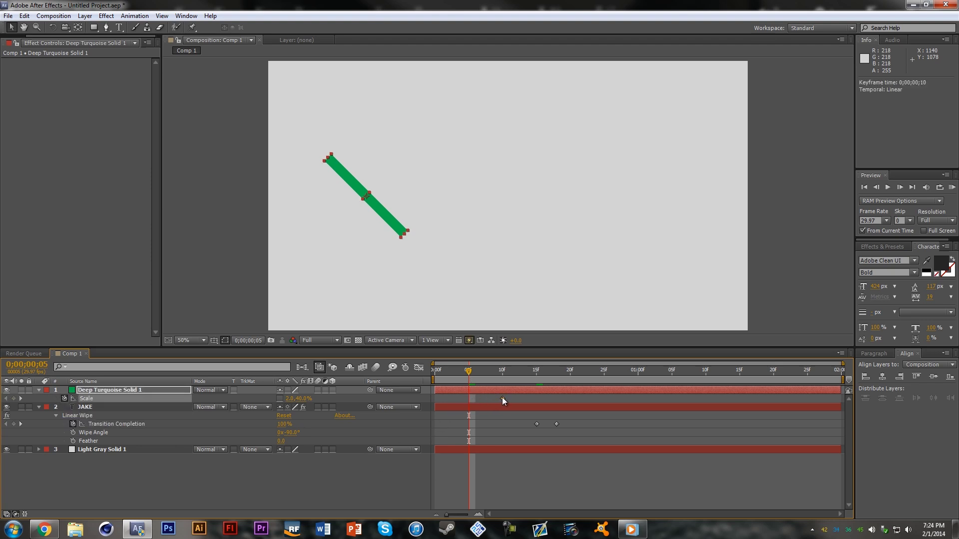
pyautogui.click(460, 369)
pyautogui.press('Home')
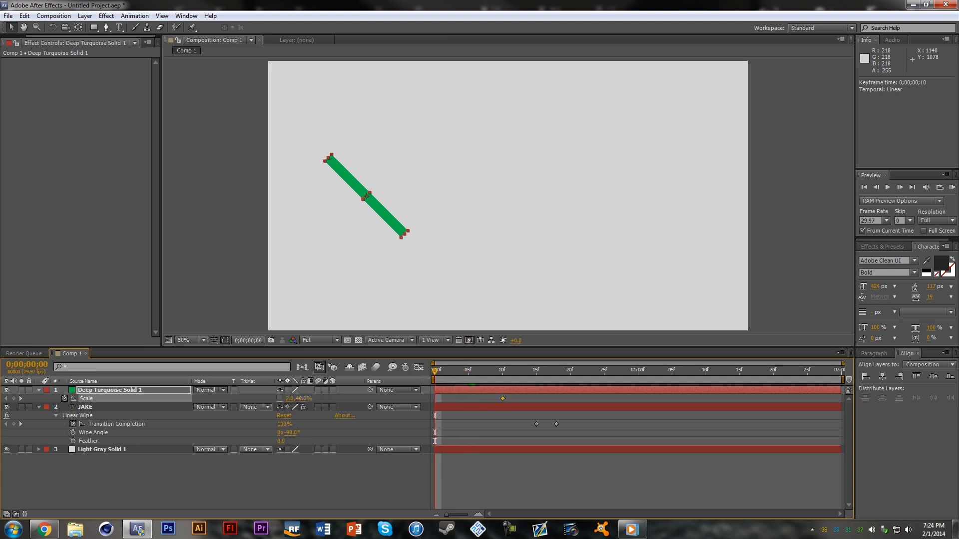
pyautogui.write('0')
pyautogui.press('Return')
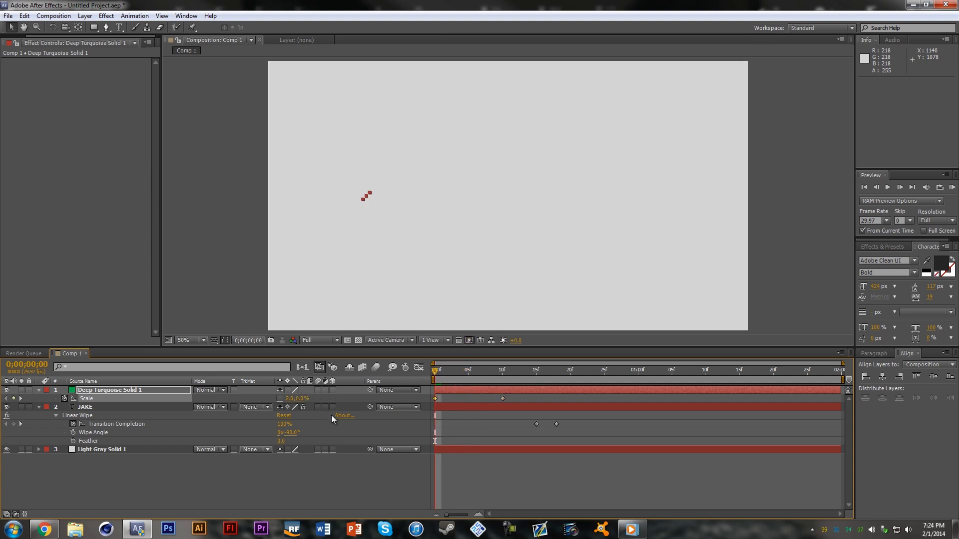
# Set the bar's Scale to 10% at frame 5 and scrub to check the growth.
pyautogui.click(470, 376)
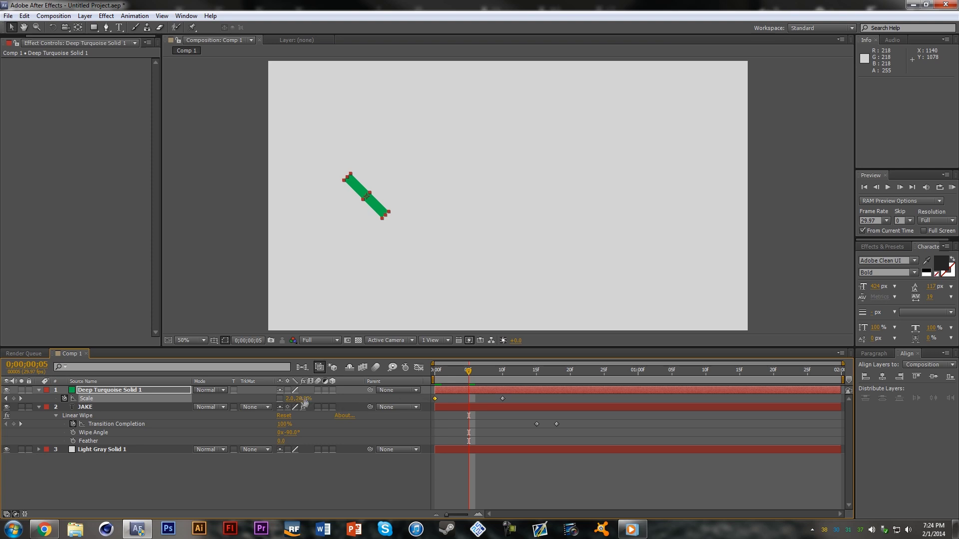
pyautogui.write('0')
pyautogui.press('Return')
pyautogui.moveTo(469, 372); pyautogui.dragTo(509, 376)
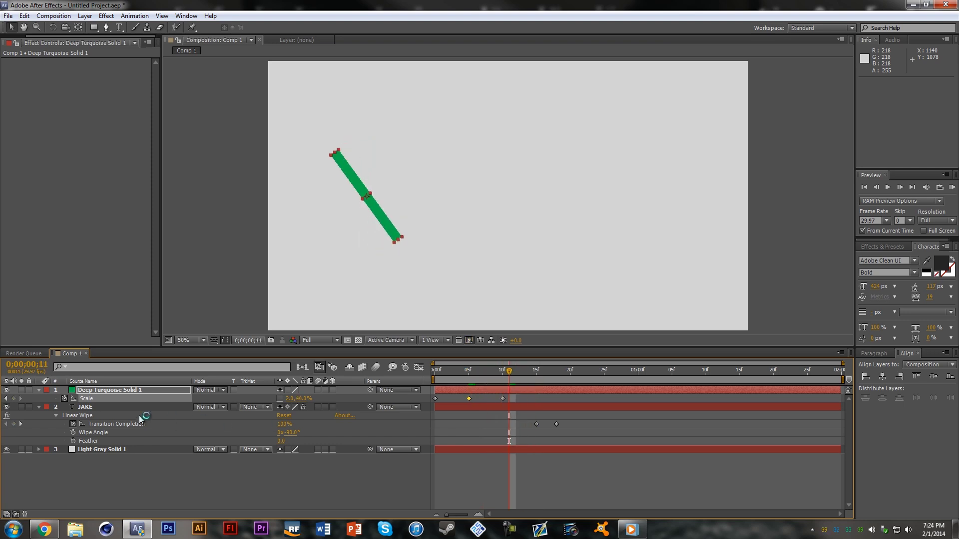
pyautogui.click(55, 399)
pyautogui.click(39, 390)
pyautogui.click(39, 390)
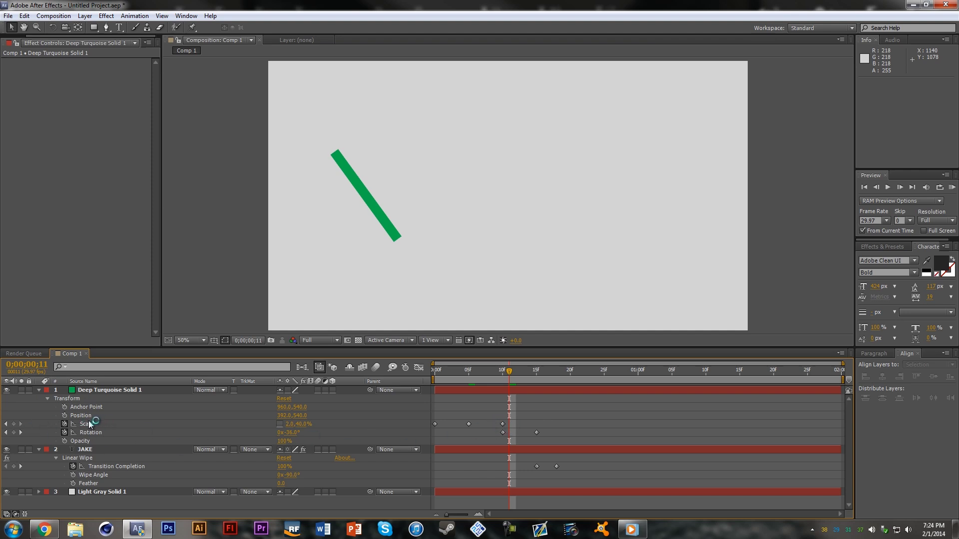
# Shift both Rotation keyframes five frames earlier, to frames 5–10, and preview the motion.
pyautogui.moveTo(571, 430); pyautogui.dragTo(469, 433)
pyautogui.moveTo(434, 375); pyautogui.dragTo(523, 382)
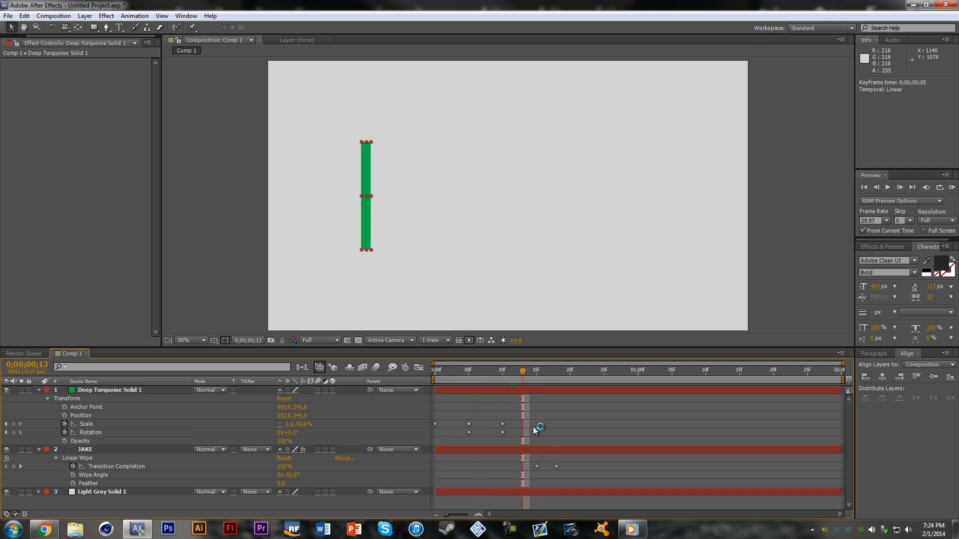
pyautogui.moveTo(508, 437); pyautogui.dragTo(445, 430)
# Move JAKE's Transition Completion keyframes earlier so the wipe runs from 10f to 13f.
pyautogui.moveTo(564, 474); pyautogui.dragTo(533, 462)
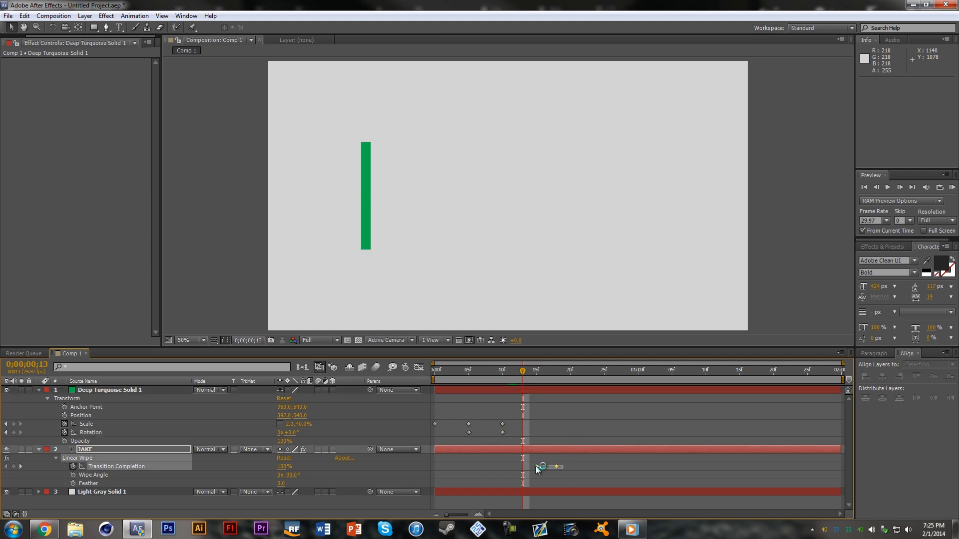
pyautogui.click(500, 376)
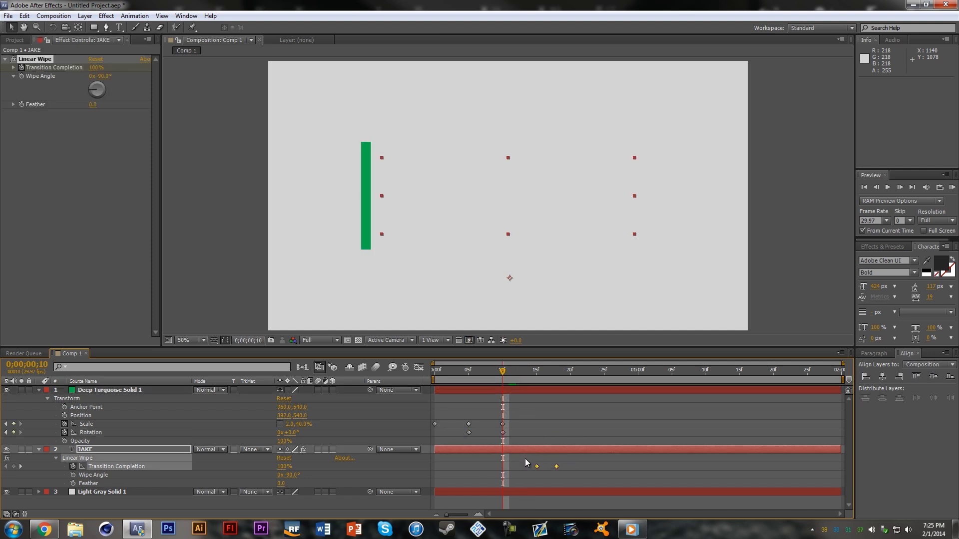
pyautogui.moveTo(537, 467); pyautogui.dragTo(503, 469)
pyautogui.moveTo(502, 376); pyautogui.dragTo(600, 382)
pyautogui.click(627, 405)
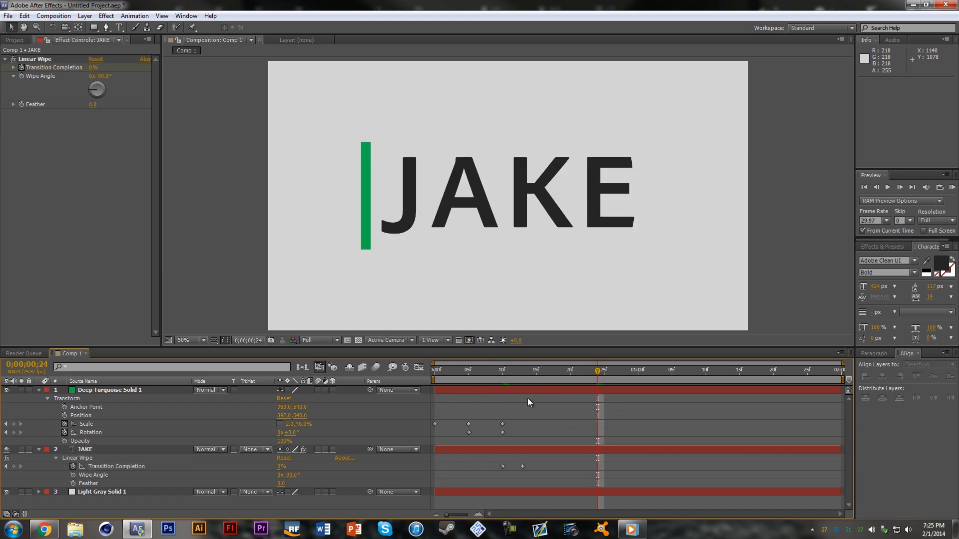
pyautogui.click(502, 377)
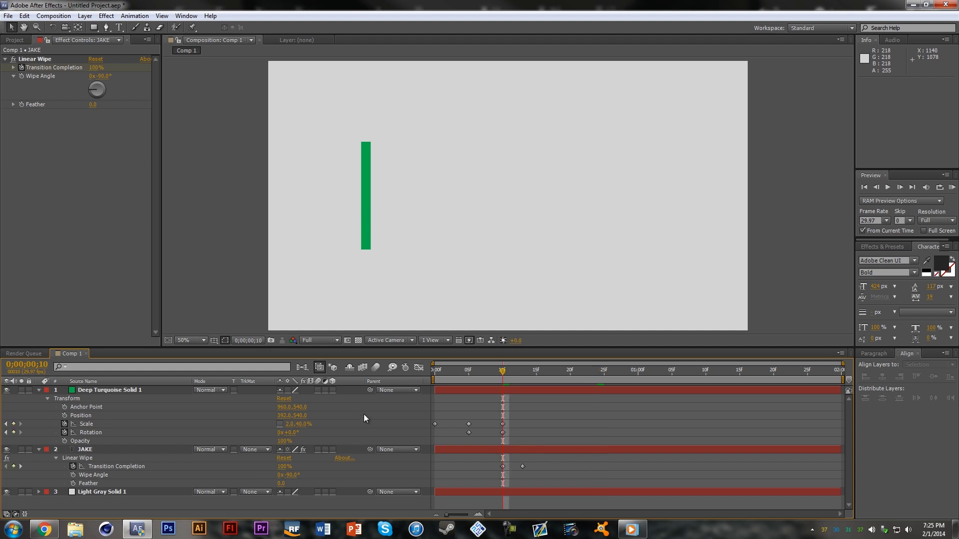
# Keyframe the bar's Position at 10f and slide it past JAKE's E by 13f.
pyautogui.click(66, 415)
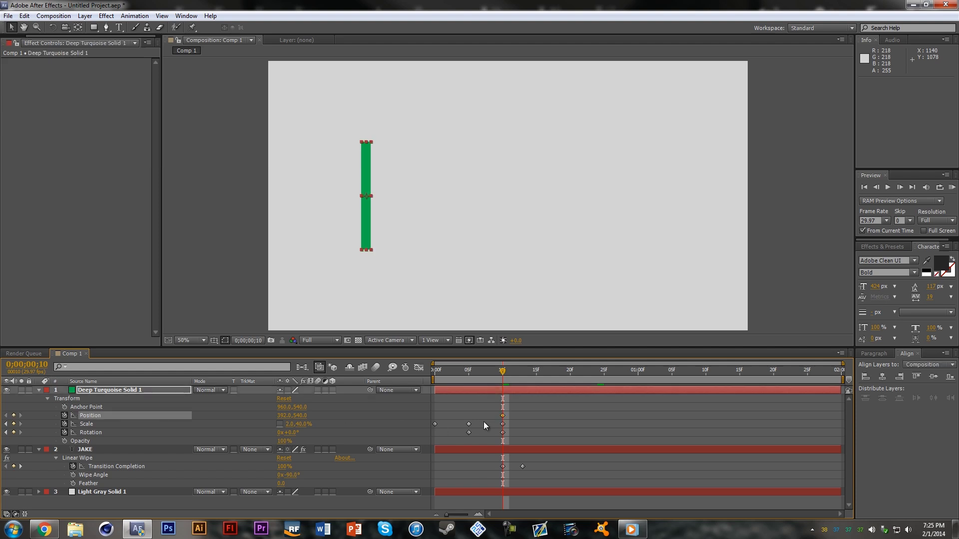
pyautogui.click(526, 374)
pyautogui.moveTo(526, 374); pyautogui.dragTo(523, 372)
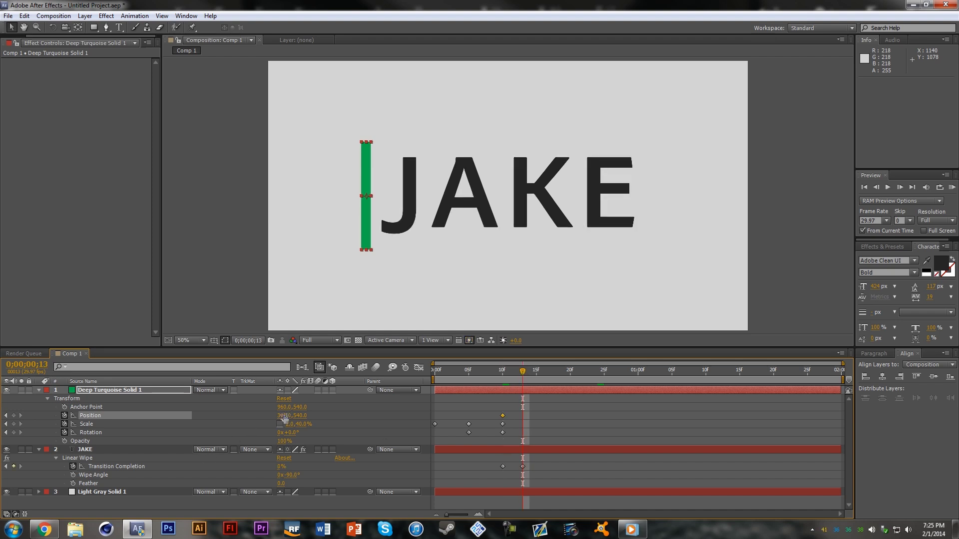
pyautogui.moveTo(285, 416); pyautogui.dragTo(817, 390)
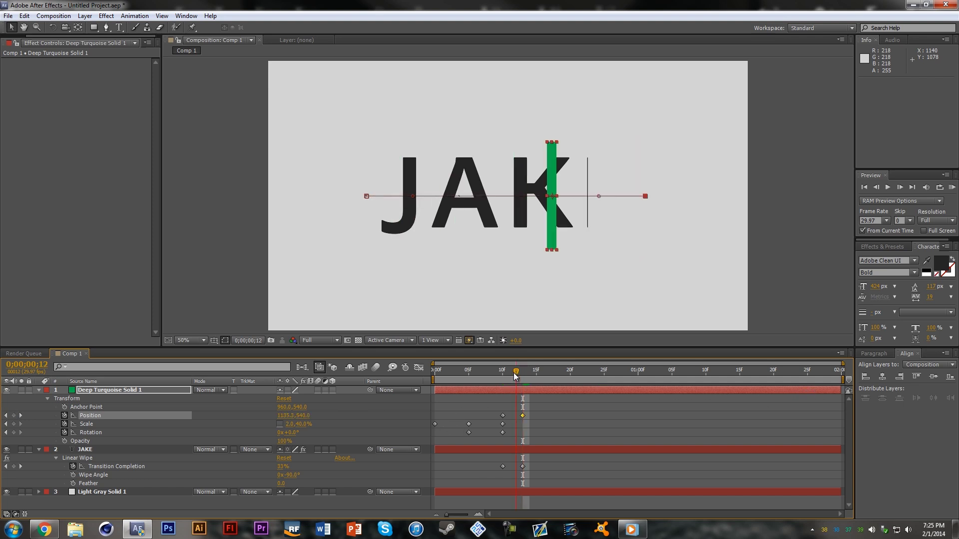
pyautogui.moveTo(517, 373)
pyautogui.mouseDown()
pyautogui.moveTo(436, 373)
pyautogui.moveTo(526, 372)
pyautogui.moveTo(505, 378)
pyautogui.moveTo(526, 380)
pyautogui.moveTo(508, 388)
pyautogui.moveTo(519, 385)
pyautogui.moveTo(529, 382)
pyautogui.moveTo(484, 387)
pyautogui.moveTo(530, 385)
pyautogui.mouseUp()
pyautogui.click(543, 405)
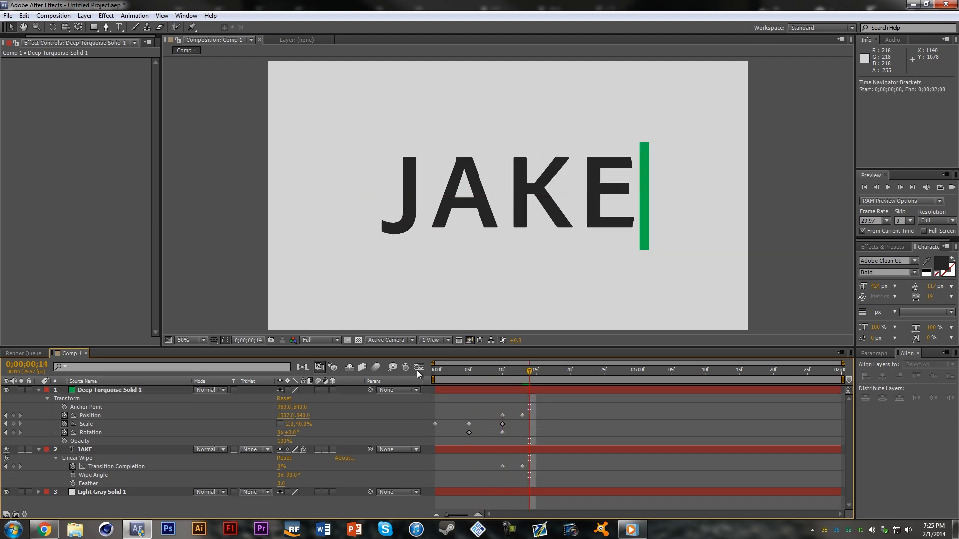
pyautogui.click(437, 370)
pyautogui.click(952, 188)
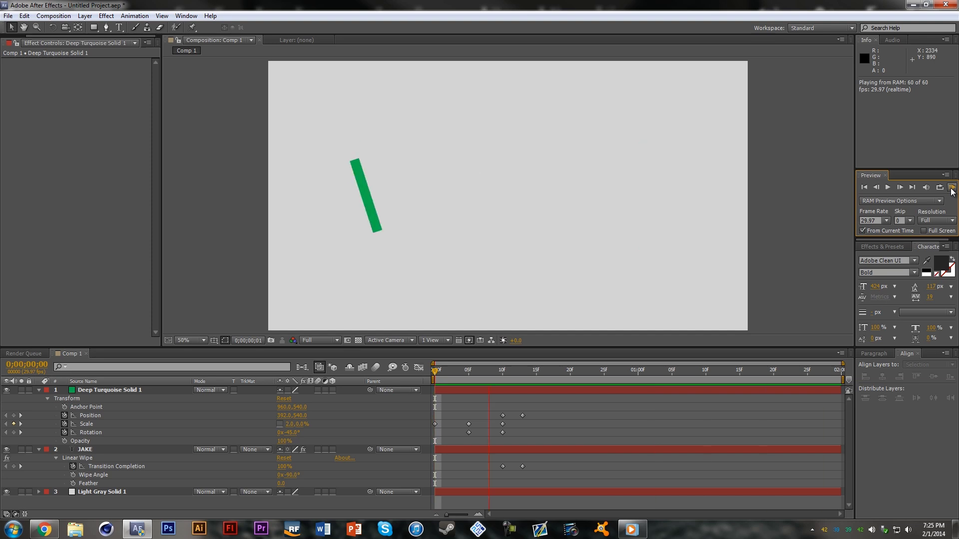
pyautogui.click(952, 188)
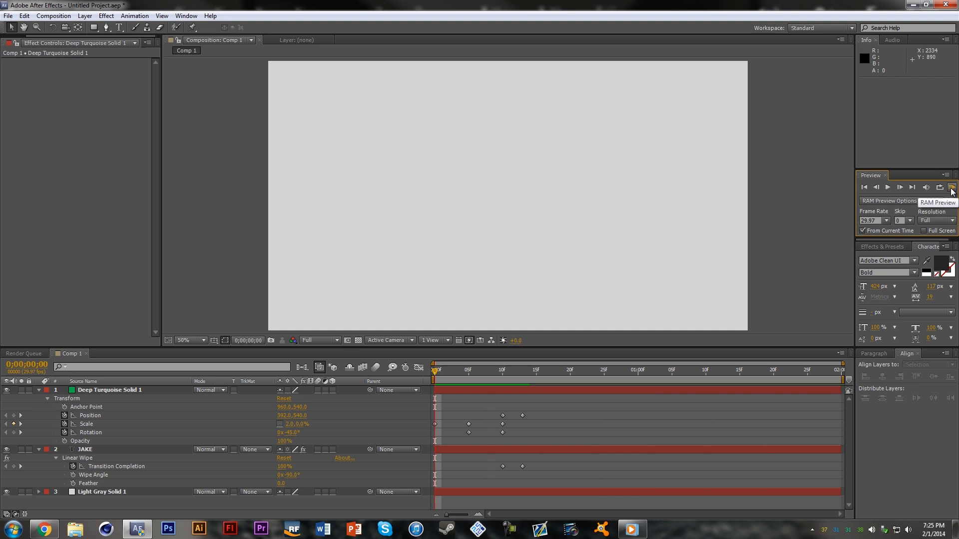
pyautogui.moveTo(452, 378); pyautogui.dragTo(522, 379)
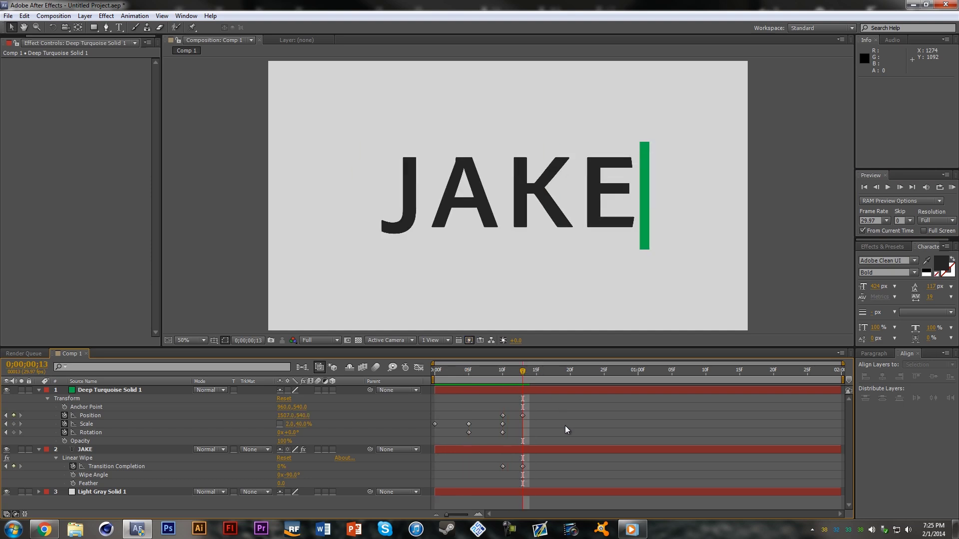
# Apply Easy Ease to all the bar's Position, Scale and Rotation keyframes.
pyautogui.moveTo(550, 441); pyautogui.dragTo(418, 419)
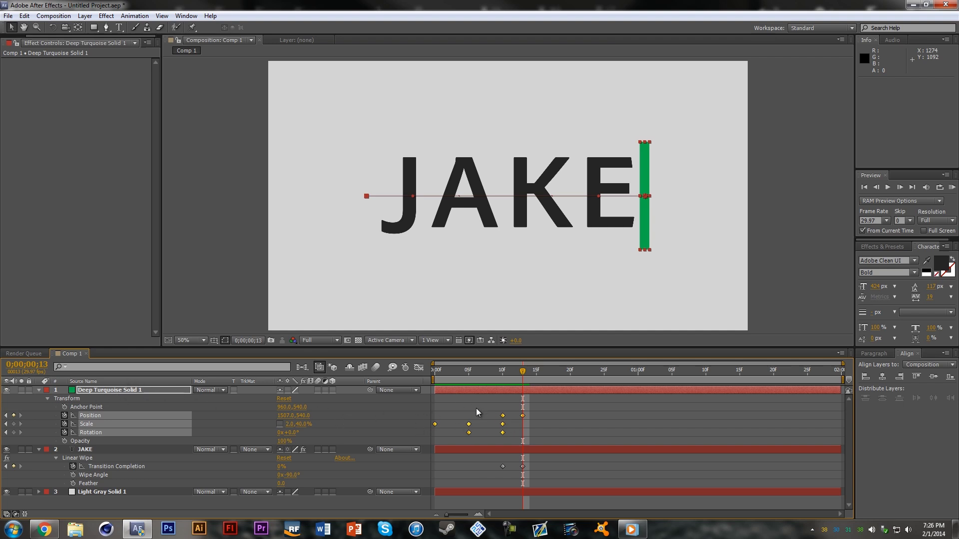
pyautogui.click(129, 17)
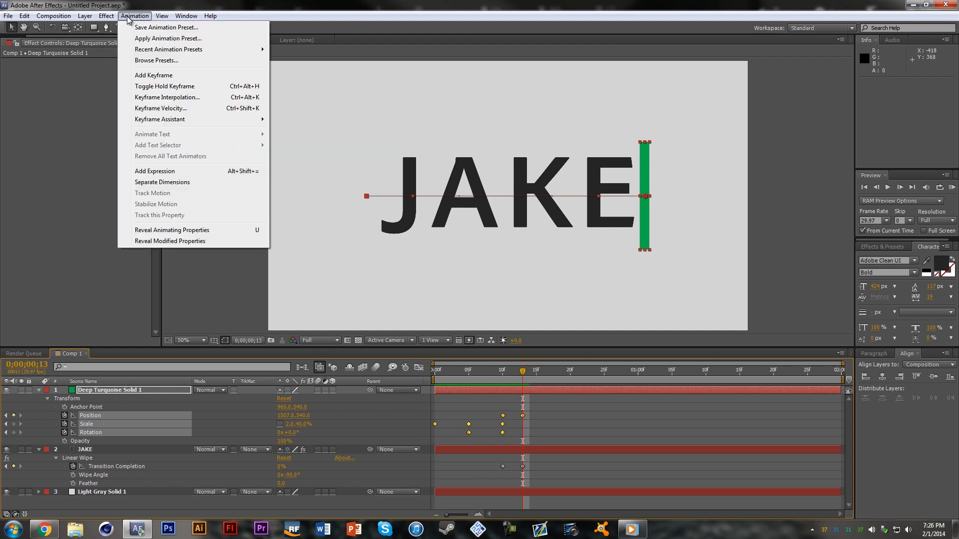
pyautogui.moveTo(230, 121)
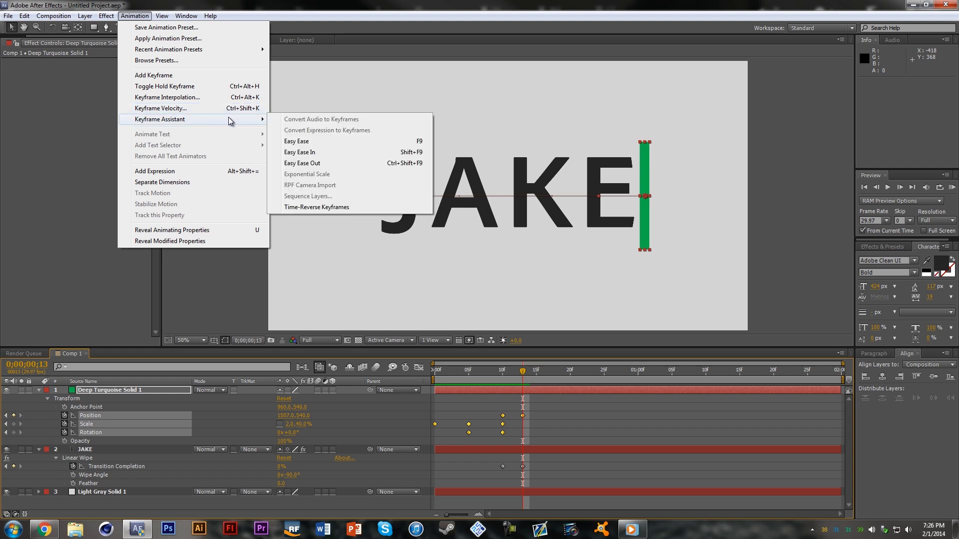
pyautogui.click(319, 141)
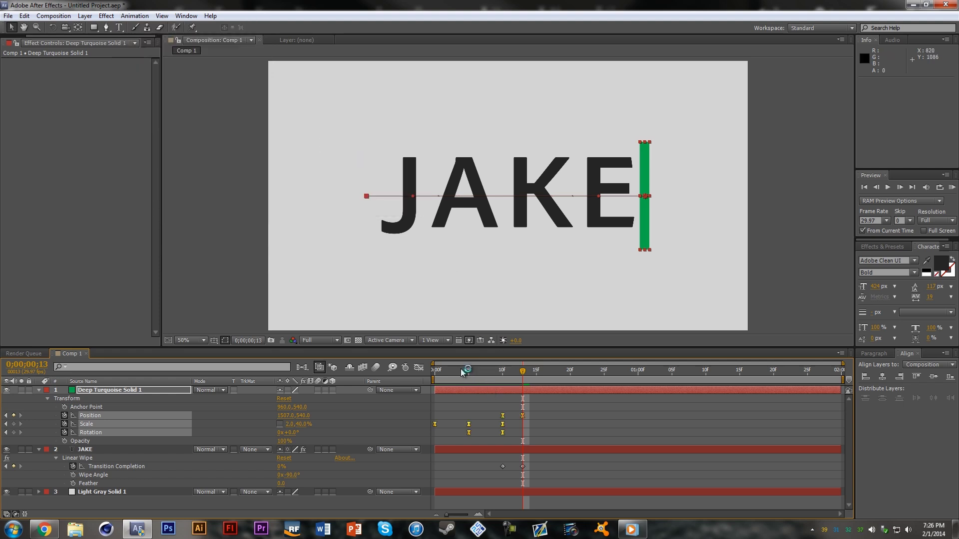
pyautogui.click(516, 403)
pyautogui.moveTo(548, 433); pyautogui.dragTo(420, 412)
pyautogui.click(418, 368)
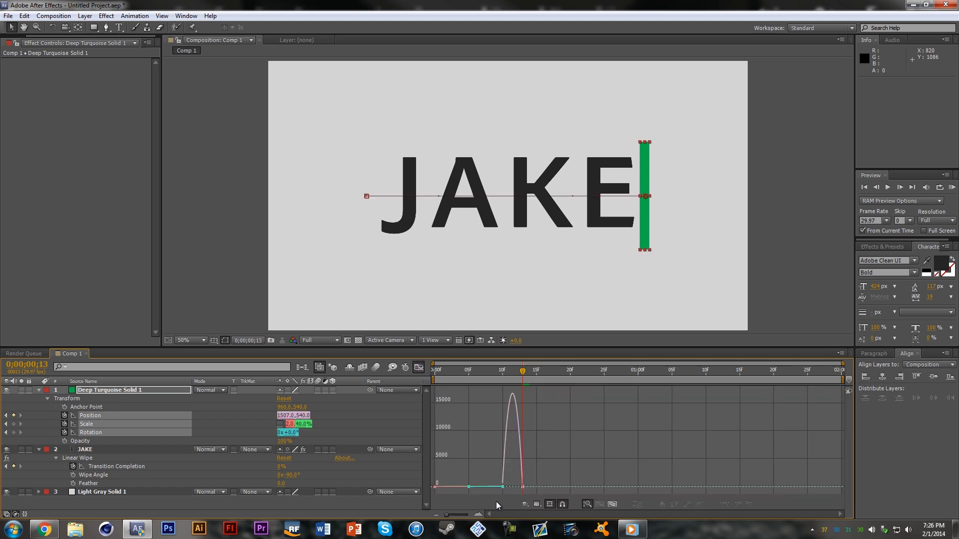
pyautogui.moveTo(461, 514); pyautogui.dragTo(466, 515)
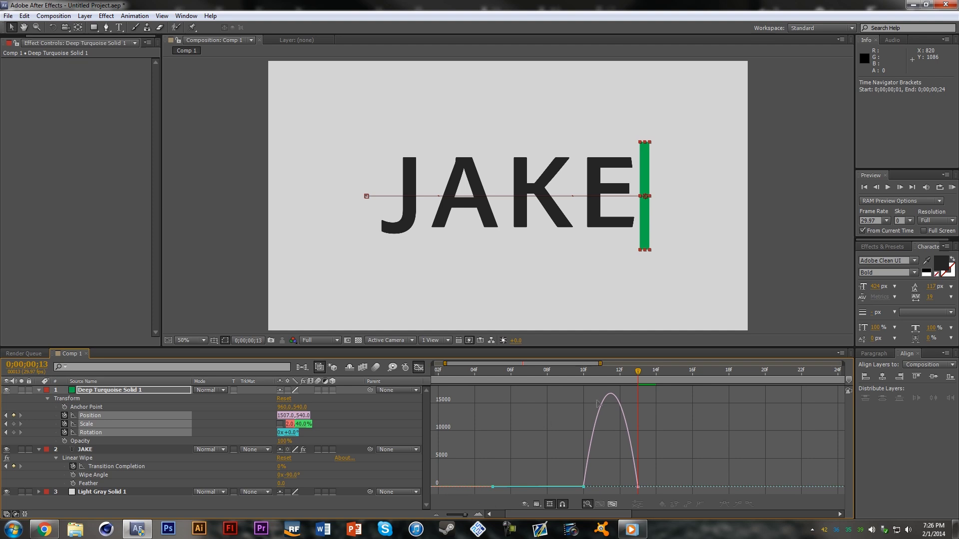
pyautogui.moveTo(584, 488)
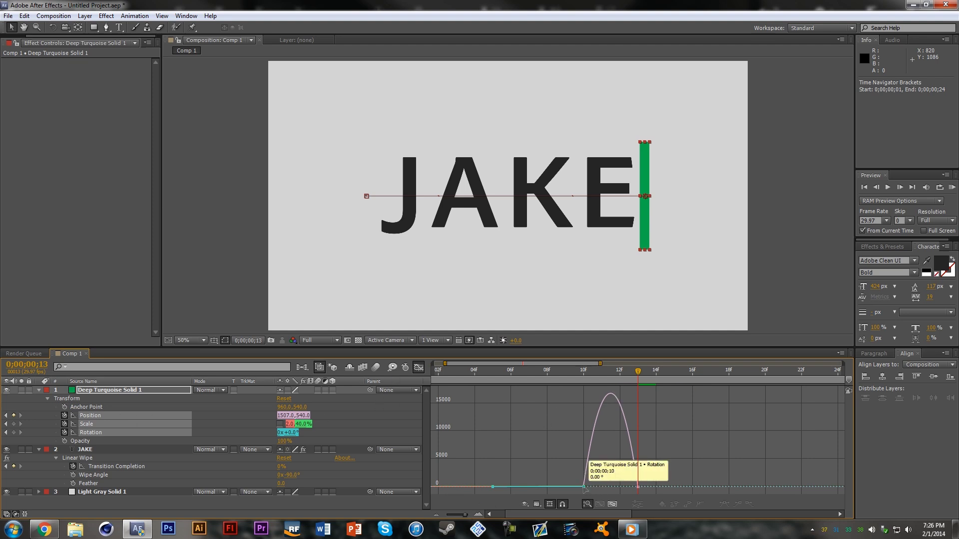
pyautogui.moveTo(602, 408)
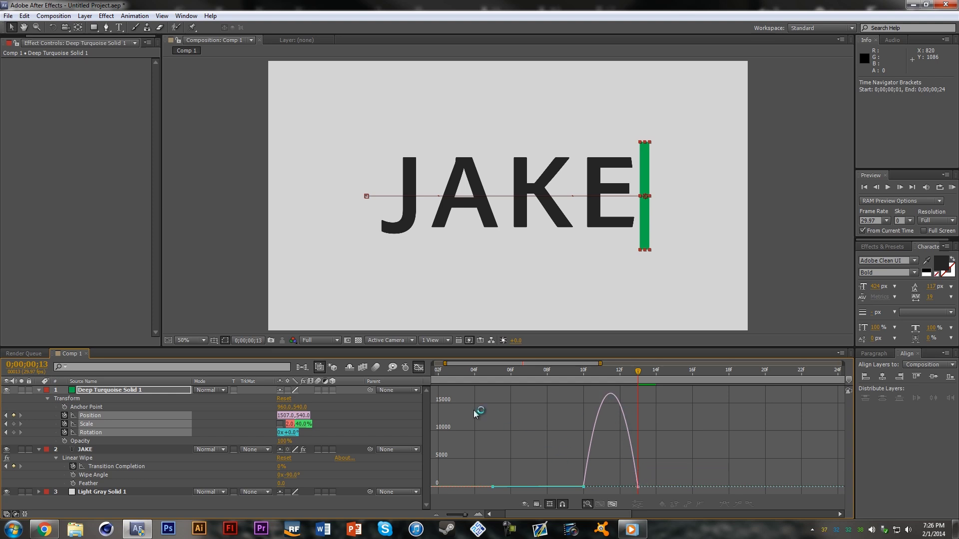
pyautogui.click(419, 367)
pyautogui.click(554, 409)
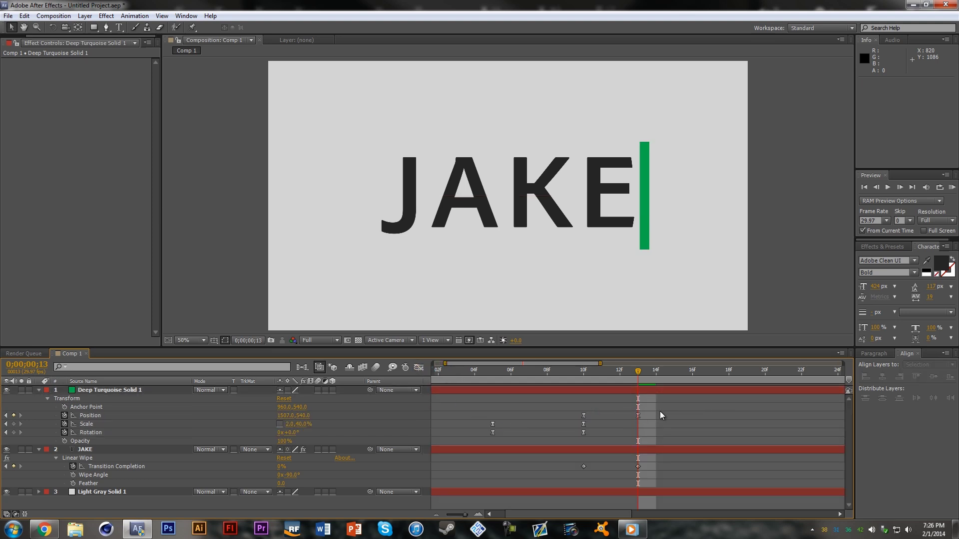
# Drag the Position speed-graph influence handles out to about 100% for a sharp mid-sweep spike.
pyautogui.moveTo(661, 416); pyautogui.dragTo(563, 410)
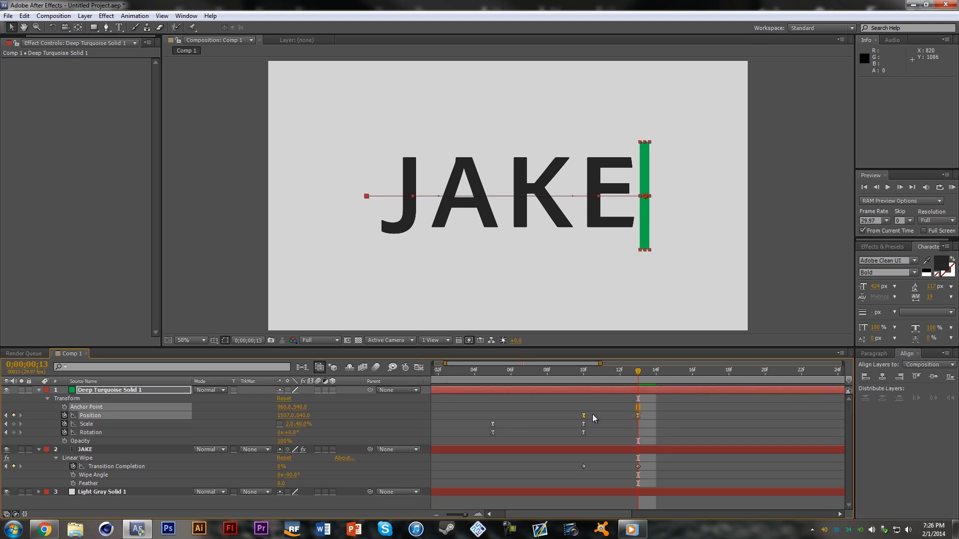
pyautogui.click(418, 368)
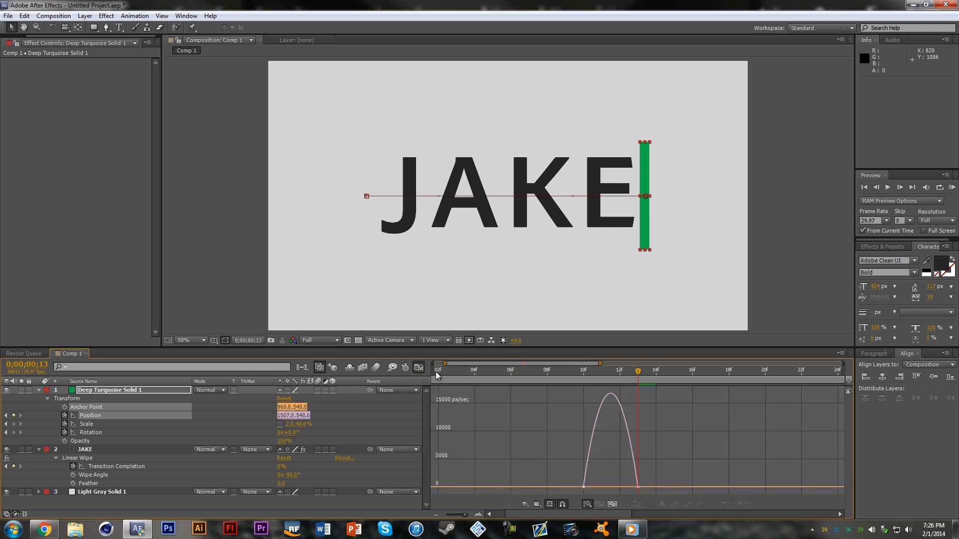
pyautogui.click(614, 506)
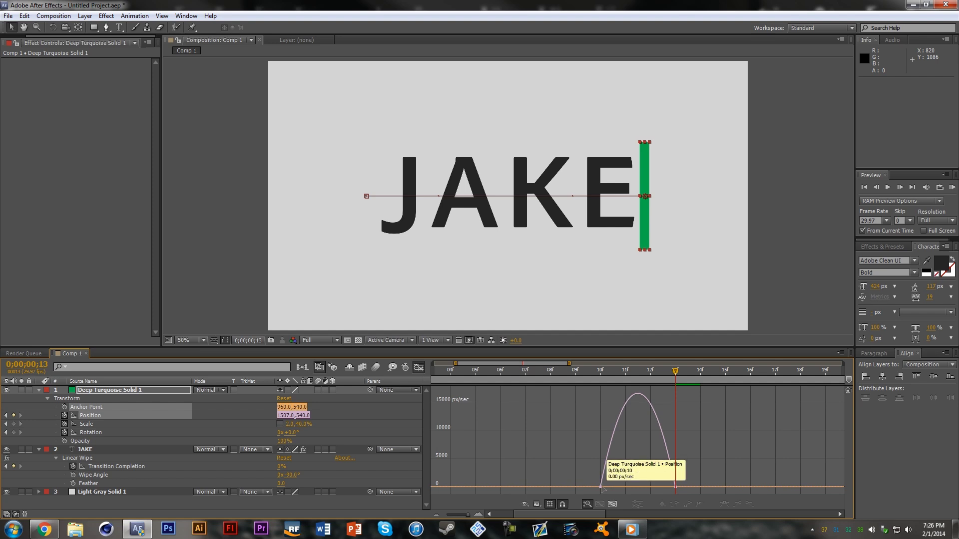
pyautogui.click(601, 487)
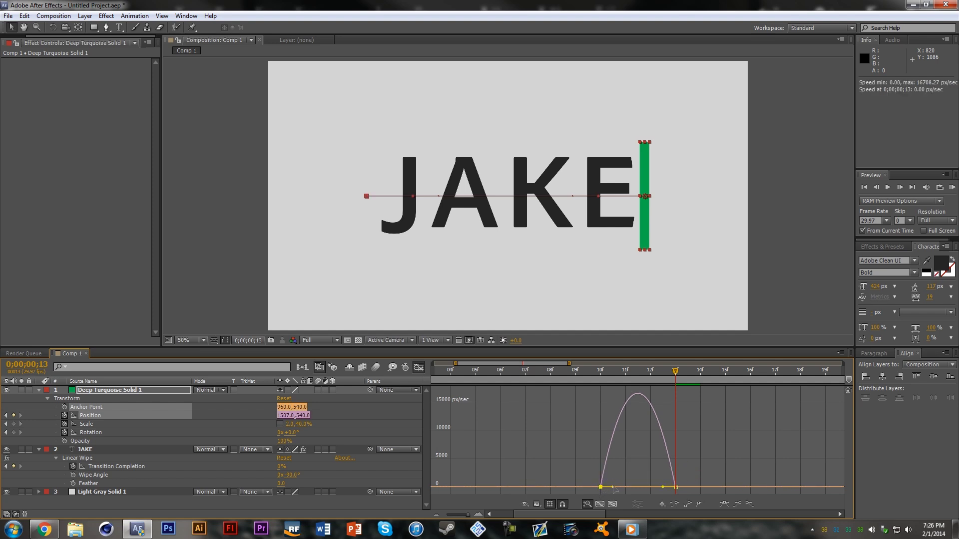
pyautogui.moveTo(614, 489); pyautogui.dragTo(663, 489)
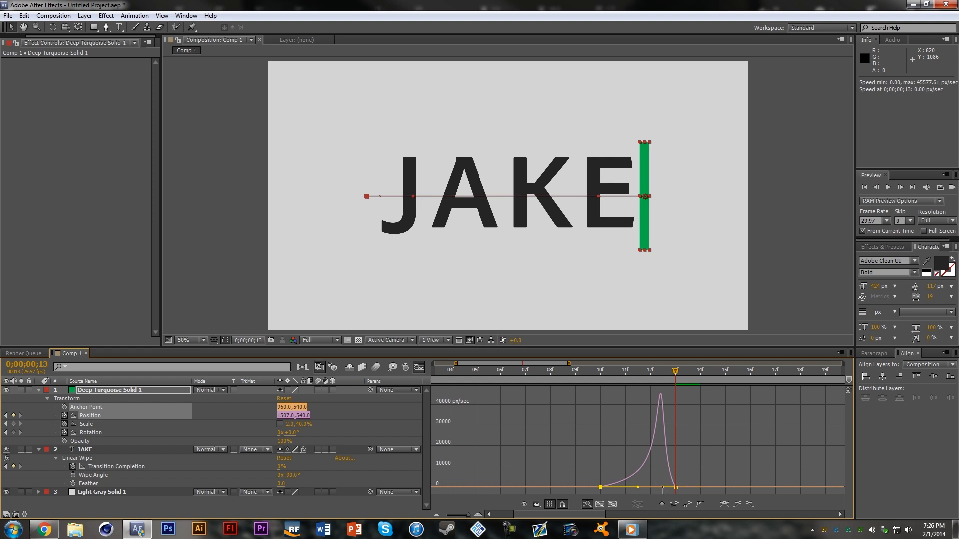
pyautogui.moveTo(662, 488); pyautogui.dragTo(628, 492)
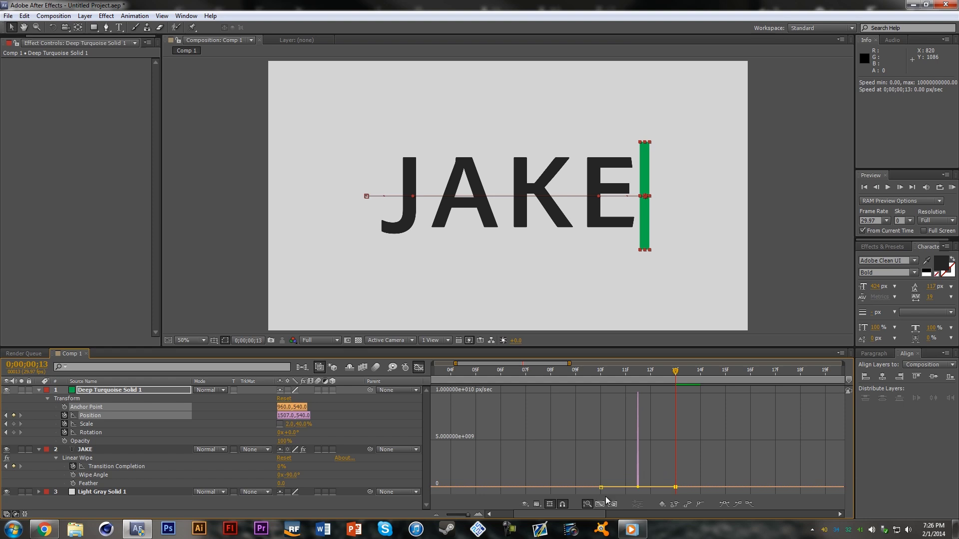
pyautogui.moveTo(465, 518); pyautogui.dragTo(463, 517)
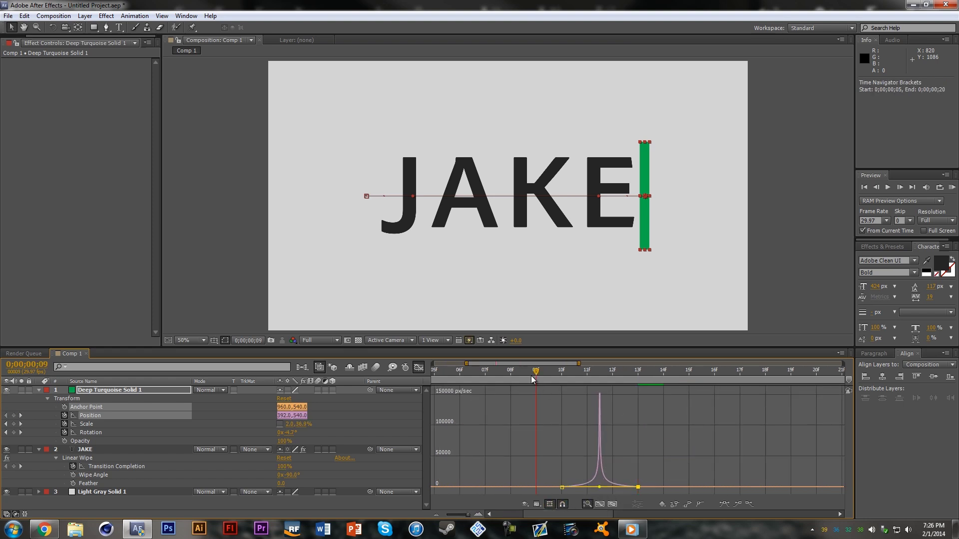
# Play back and scrub frames 10–11 to review the eased sweep.
pyautogui.press('space')
pyautogui.moveTo(631, 378); pyautogui.dragTo(558, 384)
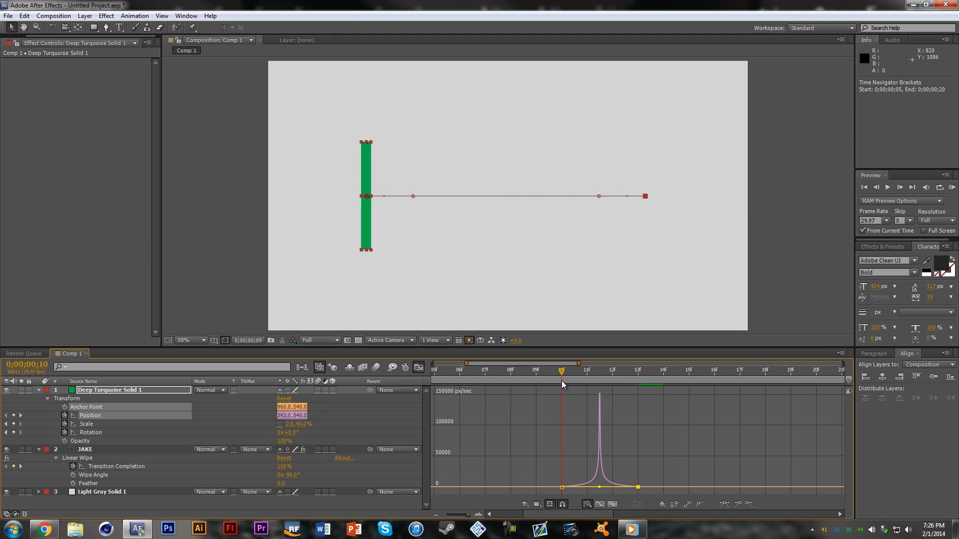
pyautogui.moveTo(575, 384); pyautogui.dragTo(608, 385)
# Return to the layer timeline, zoom out, and select the bar's three Scale keyframes.
pyautogui.click(419, 368)
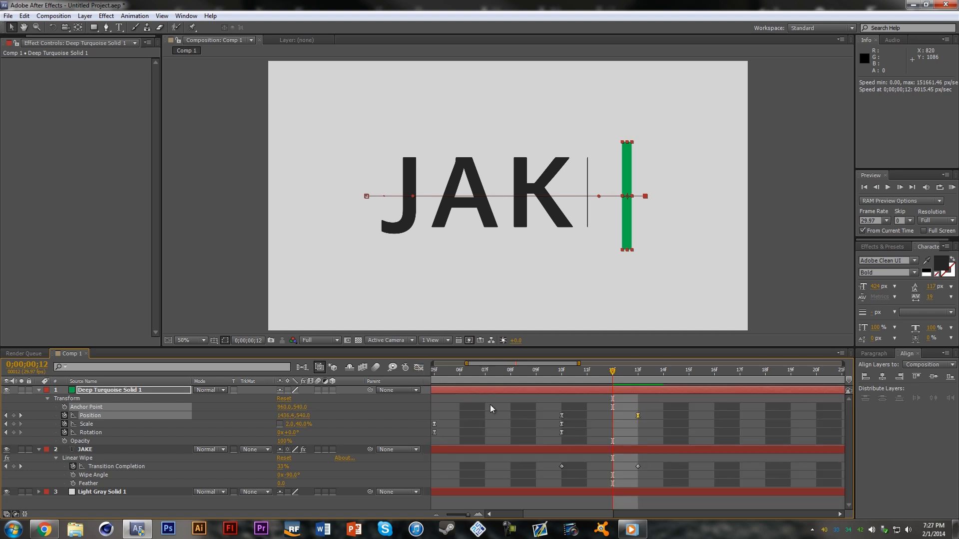
pyautogui.moveTo(462, 515); pyautogui.dragTo(458, 516)
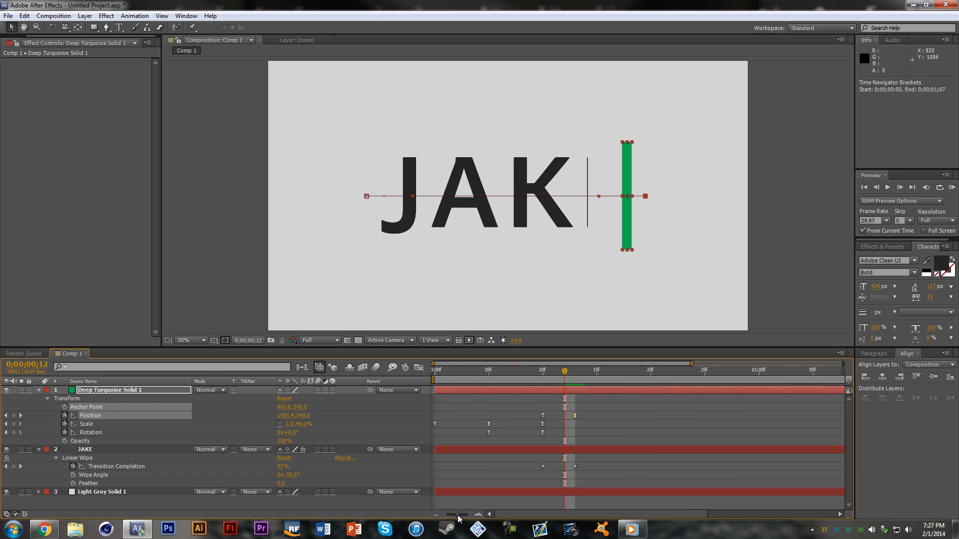
pyautogui.click(533, 446)
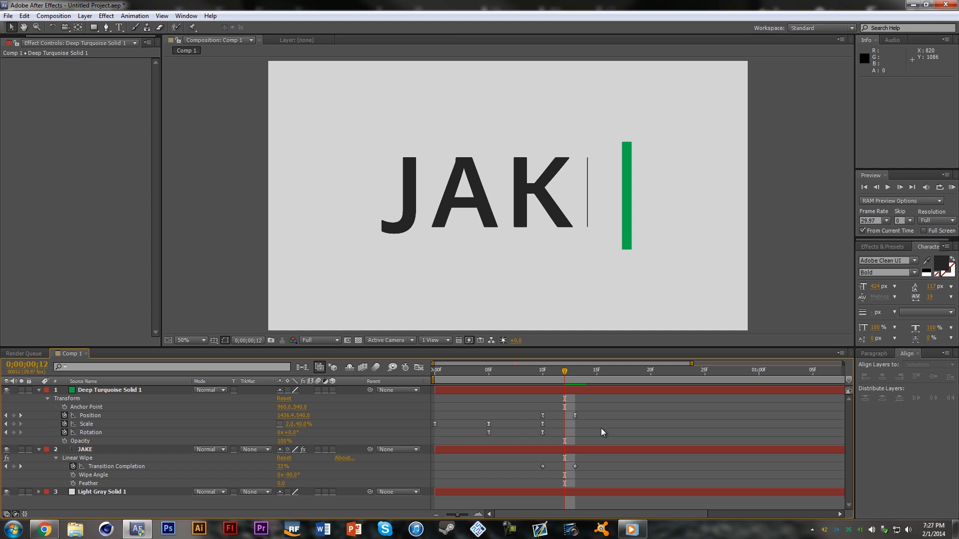
pyautogui.moveTo(562, 422); pyautogui.dragTo(391, 426)
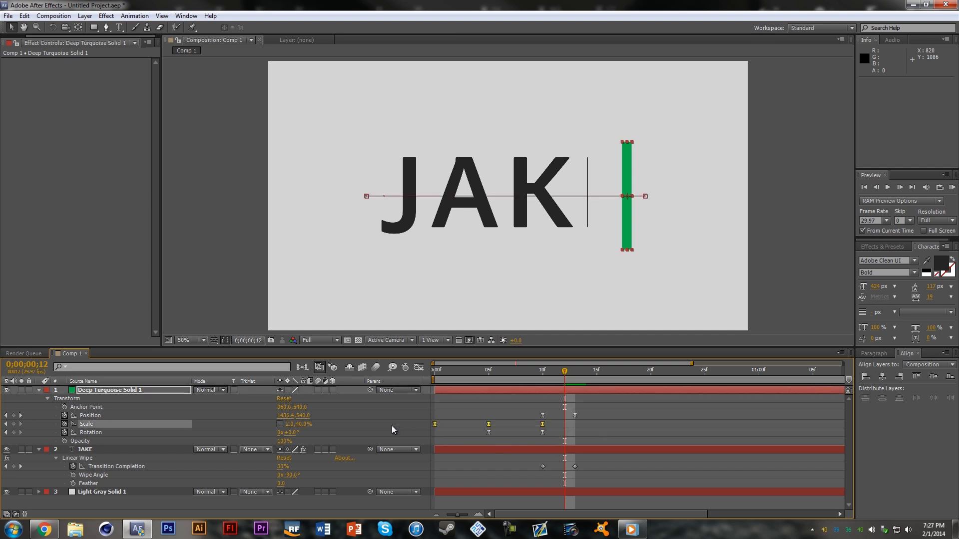
# Drag the Scale keyframes' Bezier handles in the Graph Editor into a sharp S-curve.
pyautogui.click(418, 368)
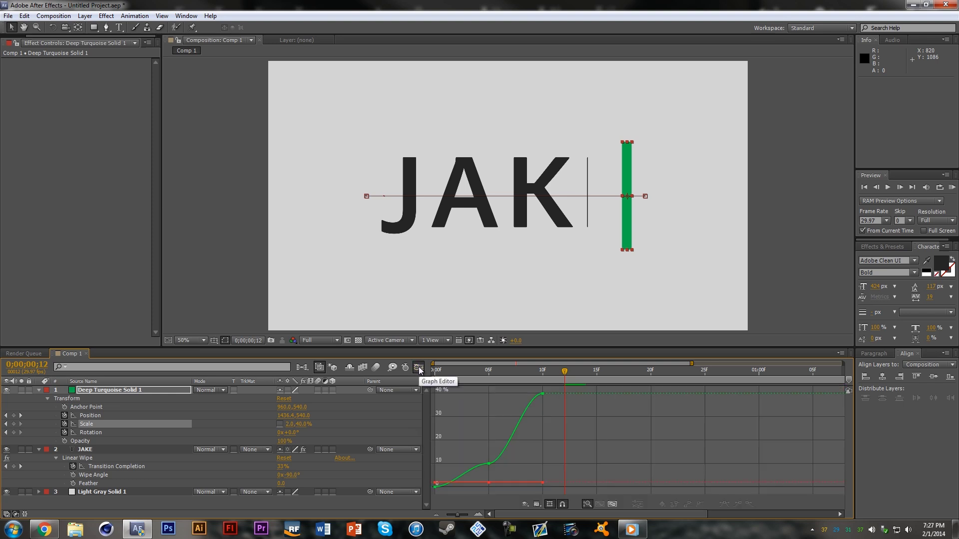
pyautogui.click(437, 487)
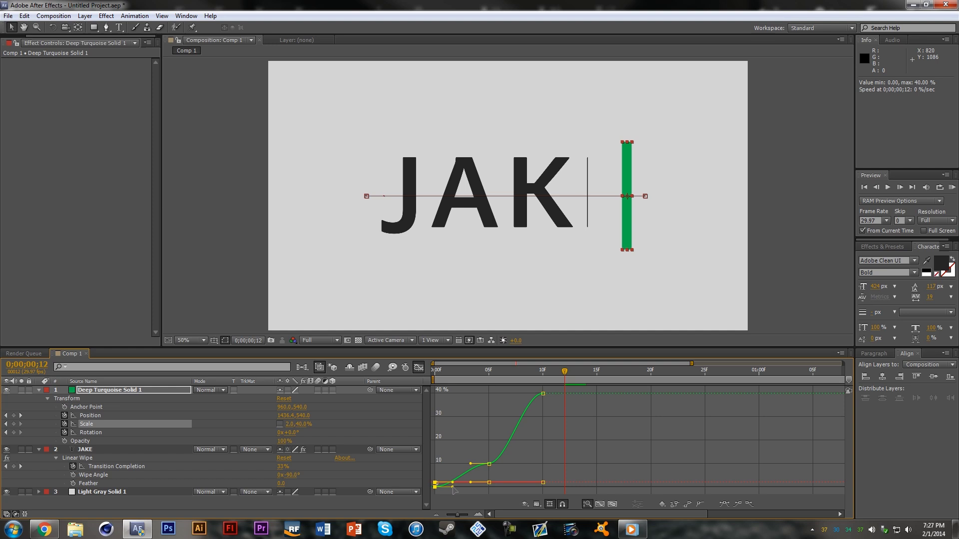
pyautogui.moveTo(453, 488); pyautogui.dragTo(471, 488)
pyautogui.moveTo(470, 464); pyautogui.dragTo(407, 464)
pyautogui.moveTo(509, 466); pyautogui.dragTo(553, 464)
pyautogui.moveTo(524, 394); pyautogui.dragTo(522, 370)
pyautogui.click(419, 367)
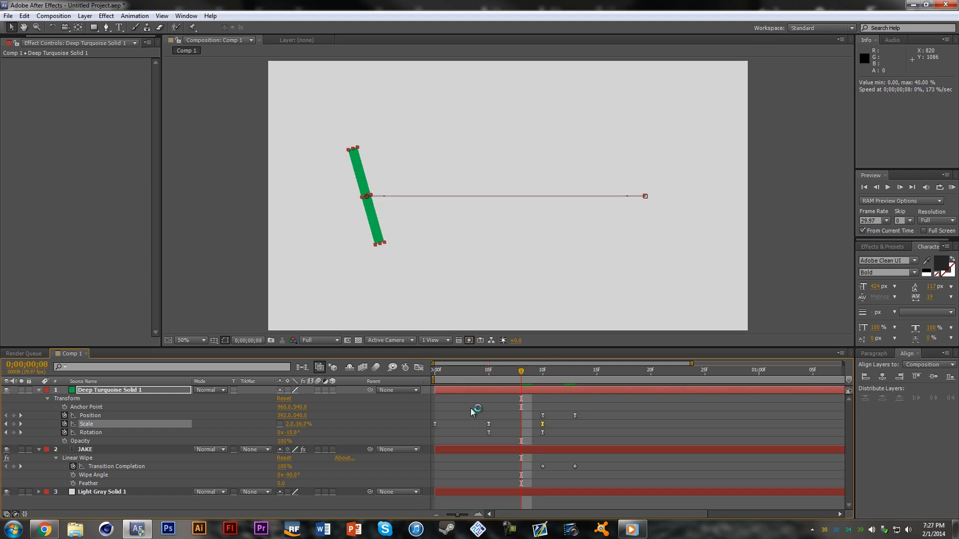
# Drag both Rotation keyframes' Bezier handles into a steep S-curve in the Graph Editor.
pyautogui.click(542, 433)
pyautogui.moveTo(565, 433); pyautogui.dragTo(472, 434)
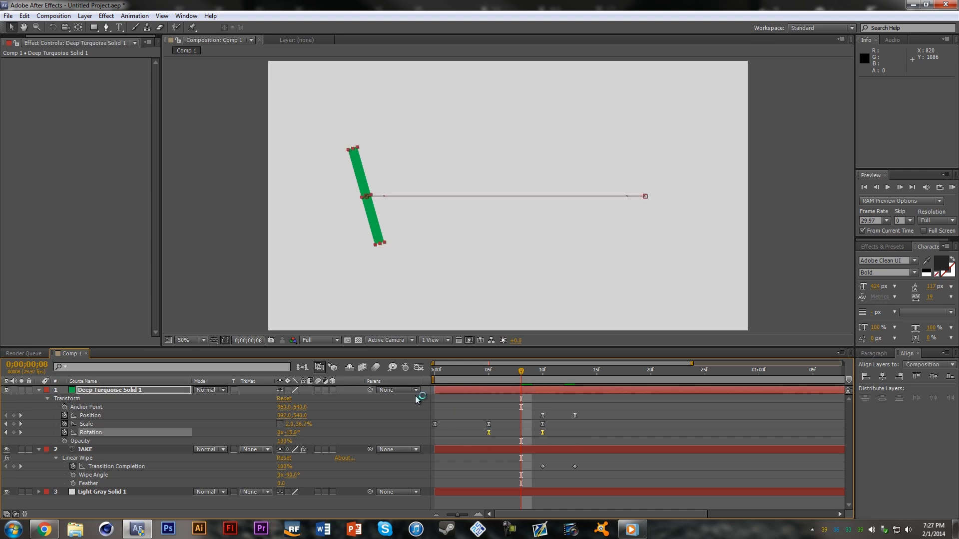
pyautogui.click(419, 368)
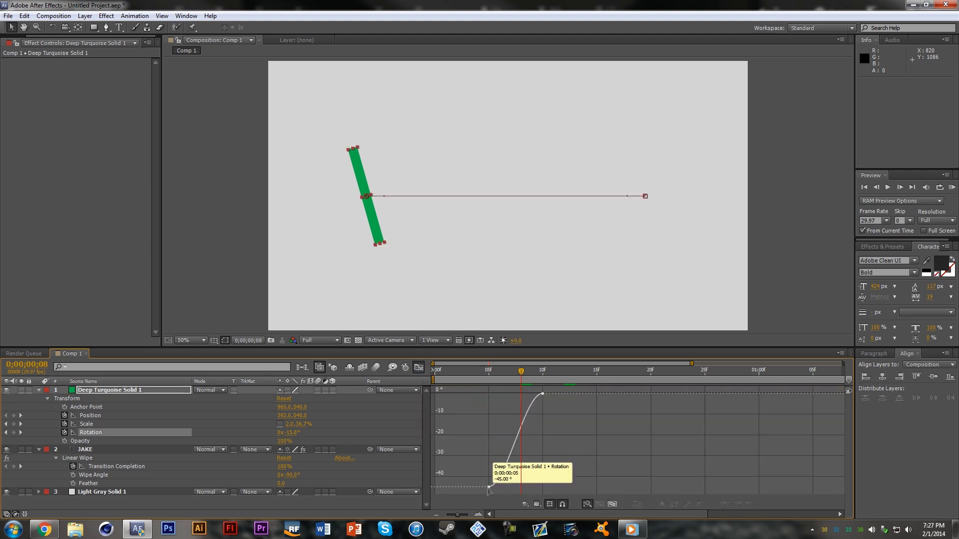
pyautogui.click(489, 488)
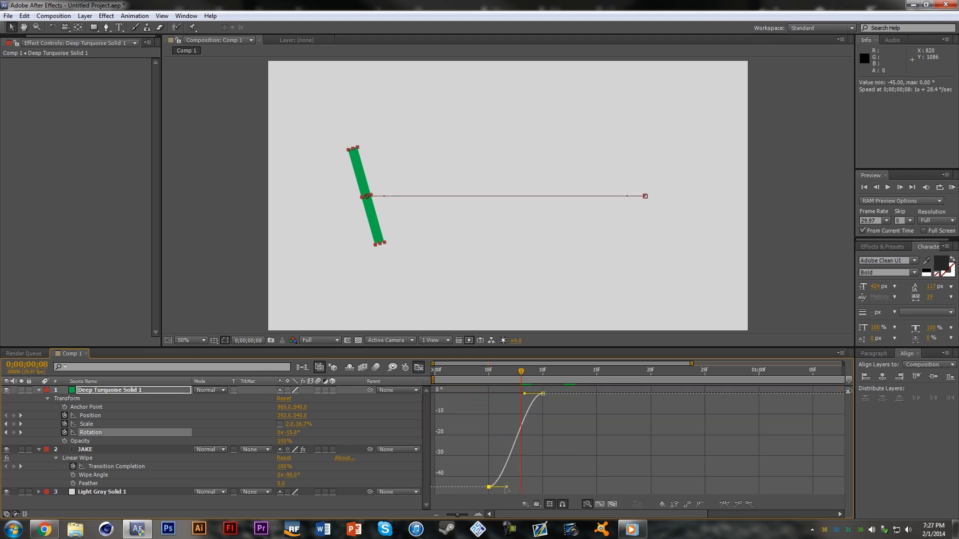
pyautogui.moveTo(506, 487); pyautogui.dragTo(555, 488)
pyautogui.moveTo(525, 394); pyautogui.dragTo(467, 400)
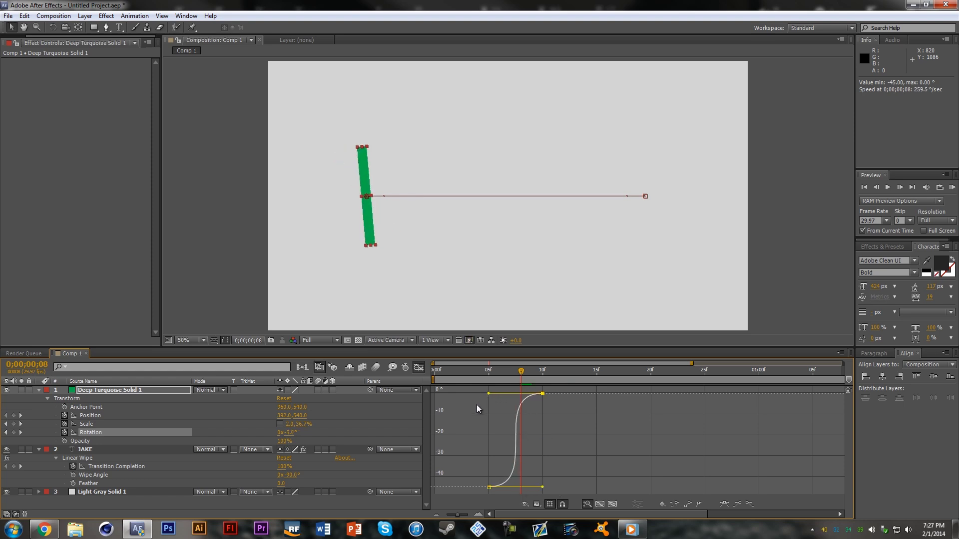
pyautogui.click(419, 368)
# Preview the whole animation from the first frame.
pyautogui.press('Home')
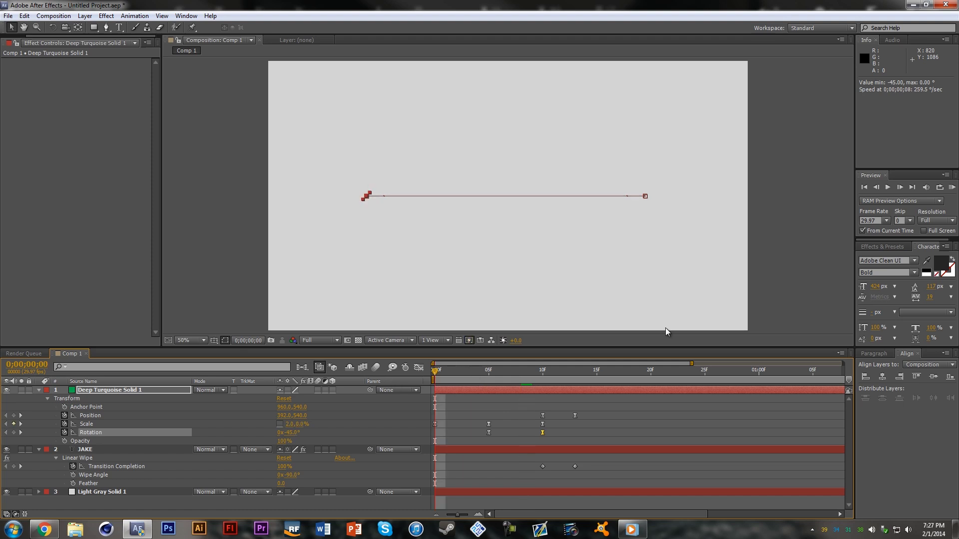
pyautogui.click(952, 187)
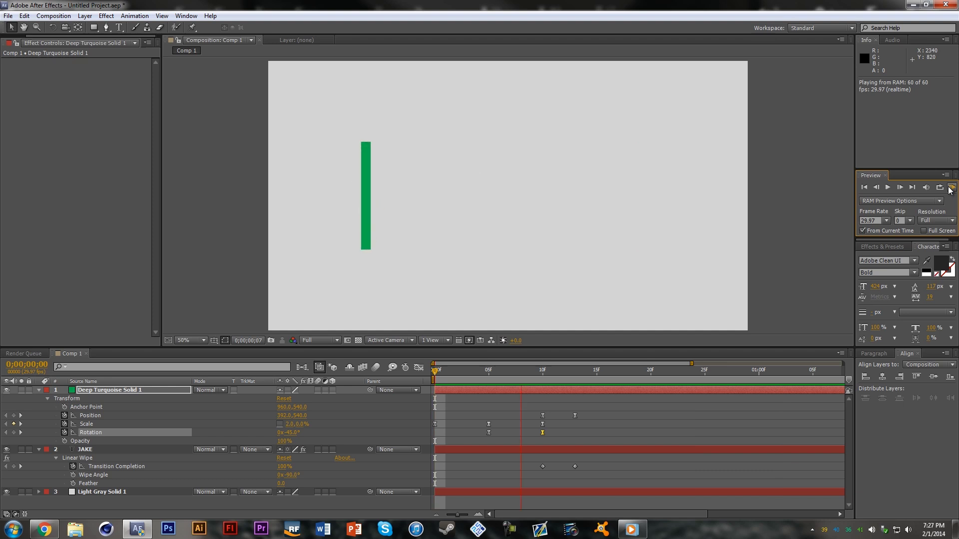
pyautogui.click(520, 451)
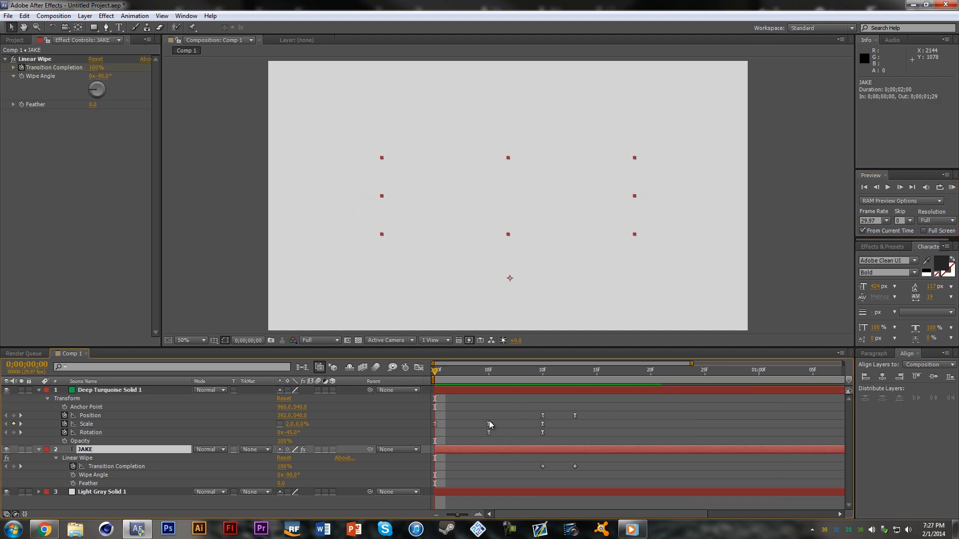
# Scrub through the bar's opening frames to review the timing.
pyautogui.click(477, 382)
pyautogui.click(535, 397)
pyautogui.moveTo(468, 370); pyautogui.dragTo(489, 370)
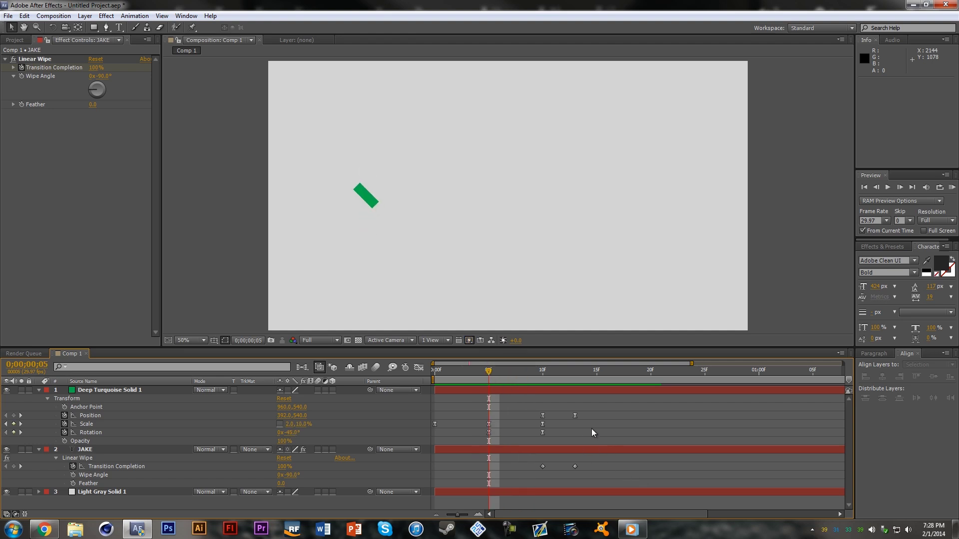
# Drag the later Position, Scale, Rotation and wipe keyframes right so they run 20f to 1:00.
pyautogui.moveTo(615, 474); pyautogui.dragTo(544, 424)
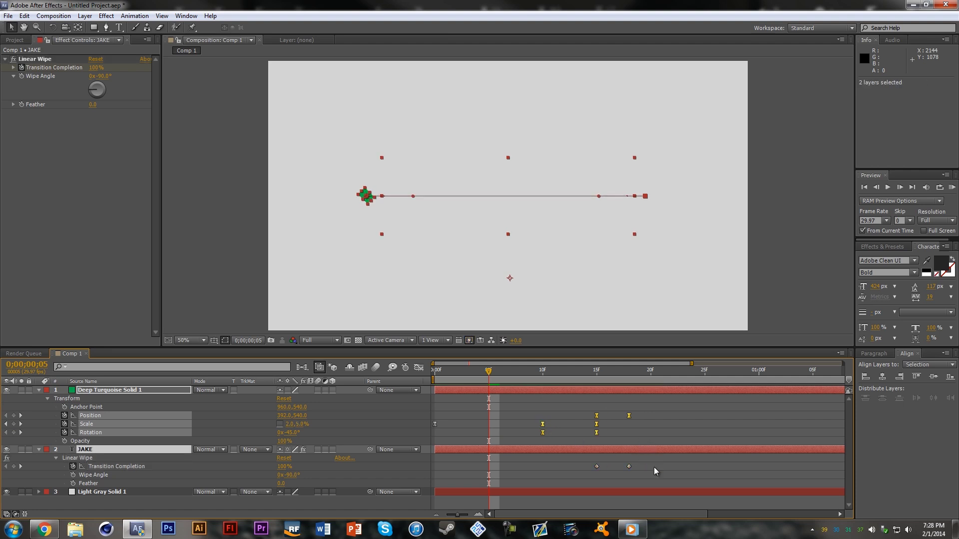
pyautogui.moveTo(654, 467); pyautogui.dragTo(663, 418)
pyautogui.click(699, 470)
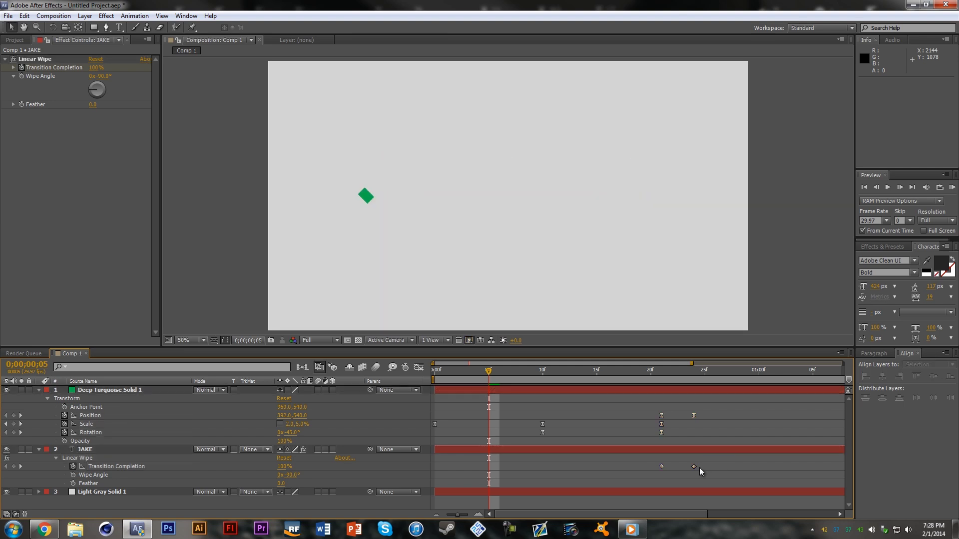
pyautogui.moveTo(700, 470); pyautogui.dragTo(703, 418)
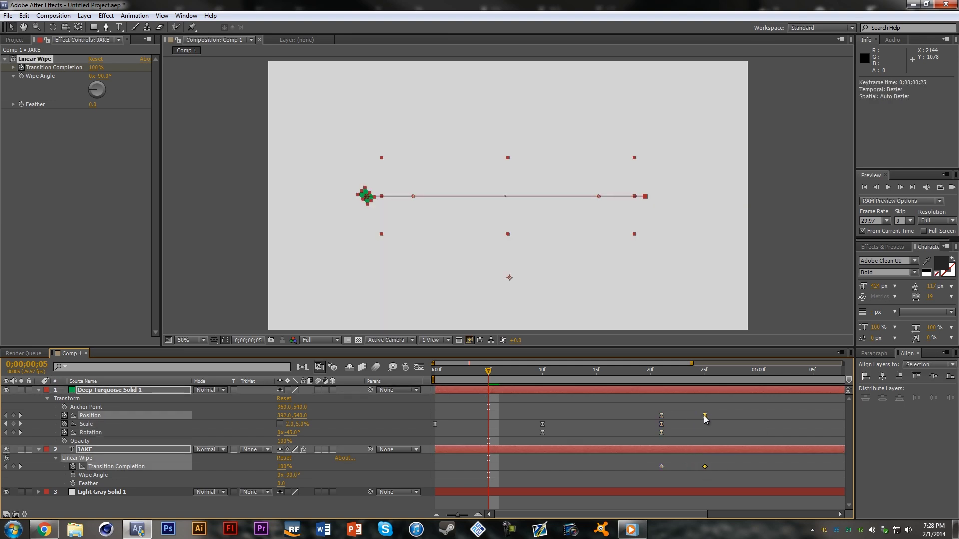
pyautogui.moveTo(720, 472); pyautogui.dragTo(757, 415)
pyautogui.moveTo(650, 382); pyautogui.dragTo(434, 377)
# Rewind to frame 0 and start a RAM preview of the retimed wipe animation.
pyautogui.click(952, 188)
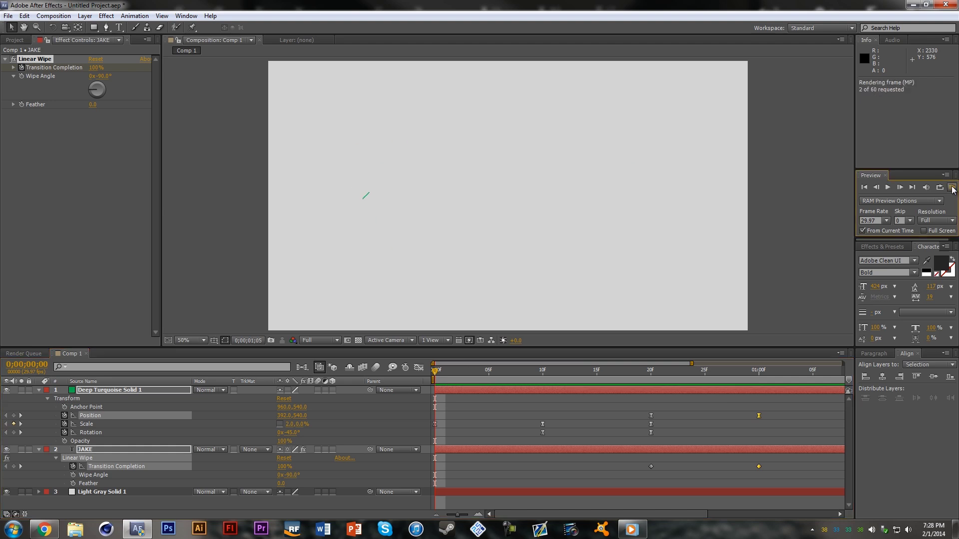